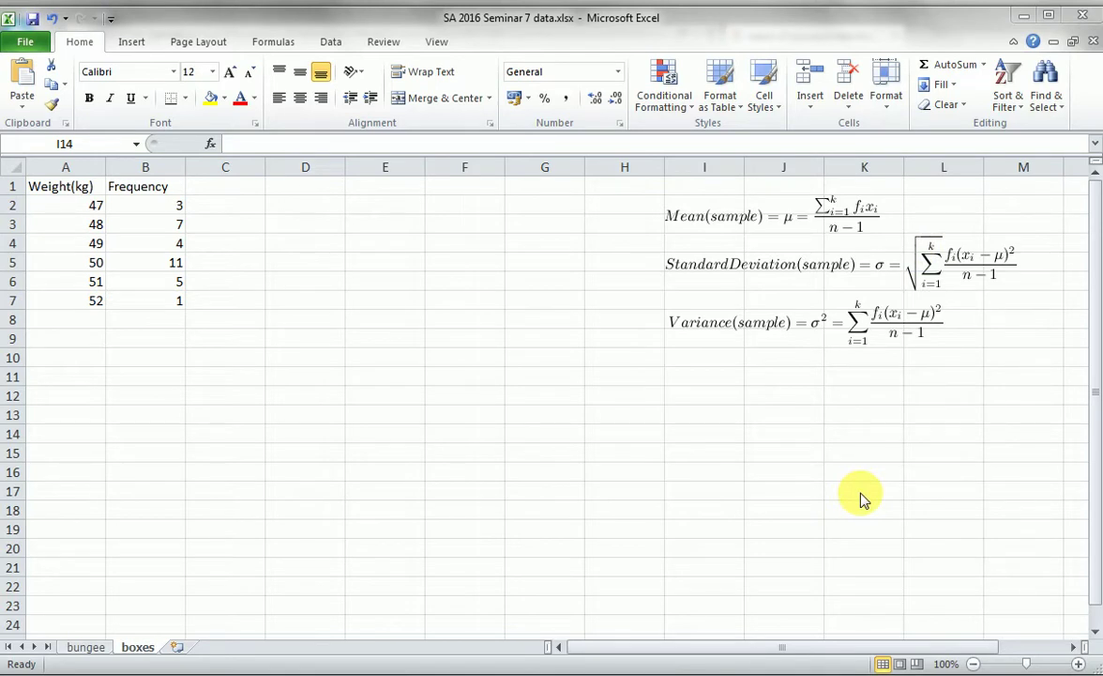
# Select cell C10, below the weight and frequency table, for the mean label
pyautogui.click(197, 357)
pyautogui.click(251, 360)
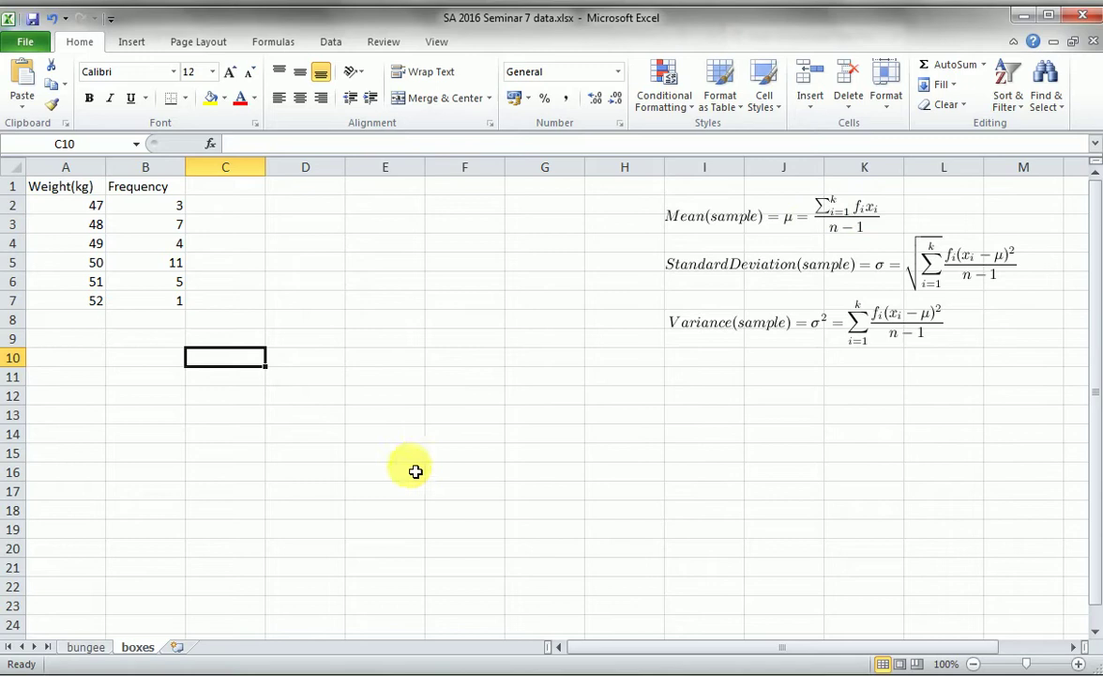
# Label C10 'mean' and give column C the header 'f*x'
pyautogui.write('mean')
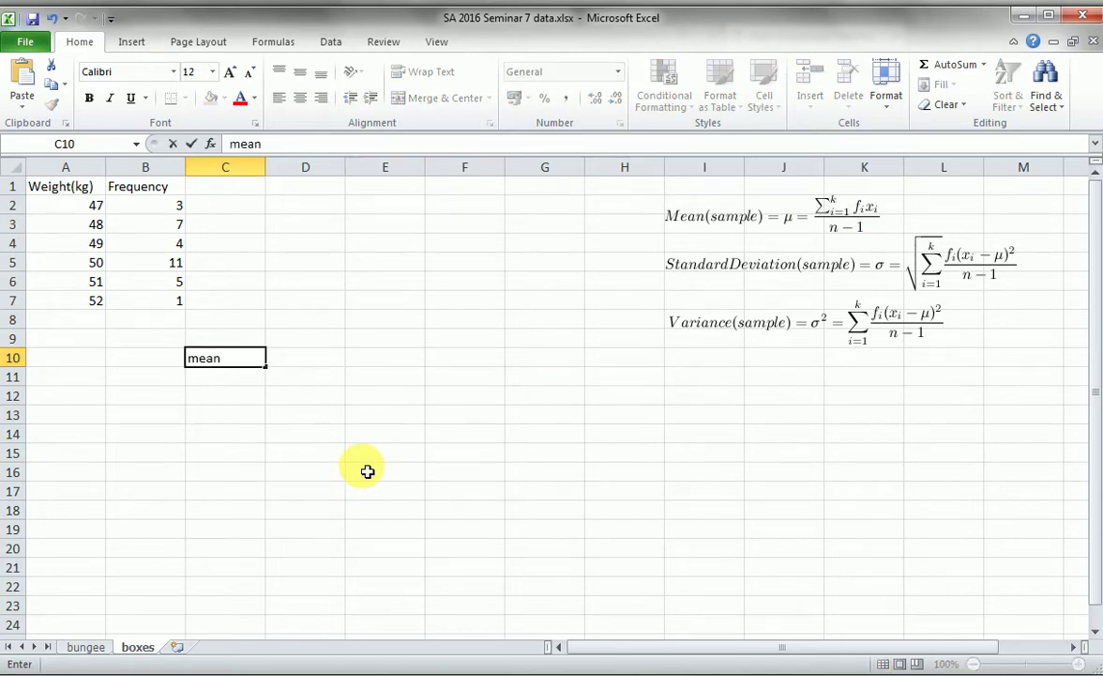
pyautogui.press('Tab')
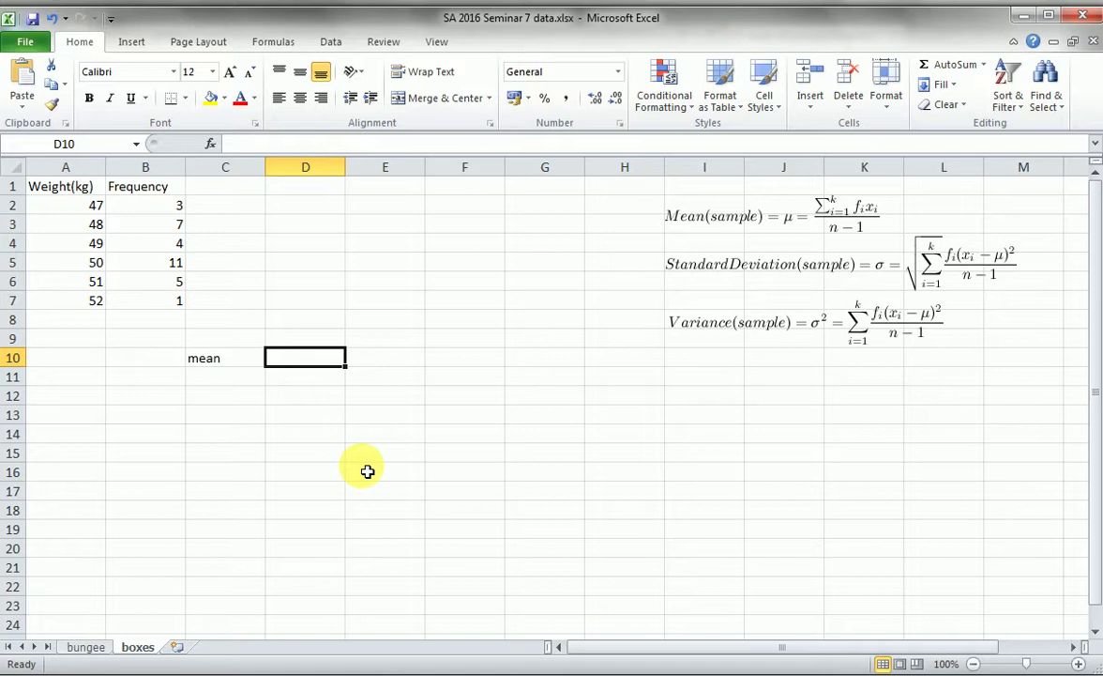
pyautogui.click(223, 195)
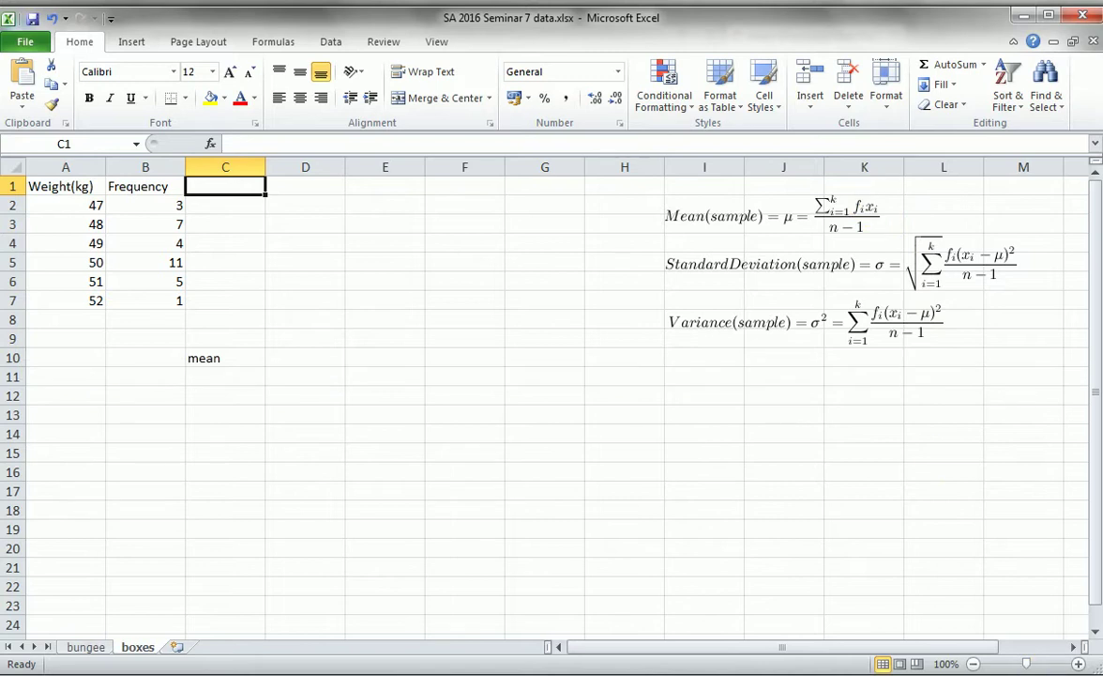
pyautogui.write('f')
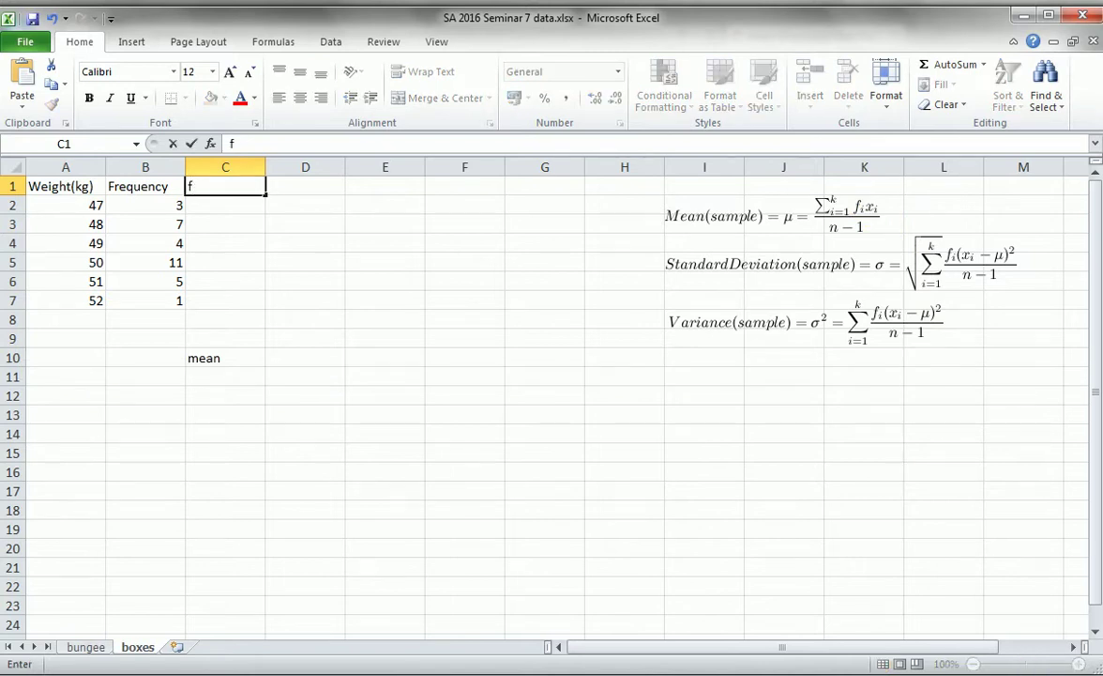
pyautogui.write('*x')
pyautogui.press('Return')
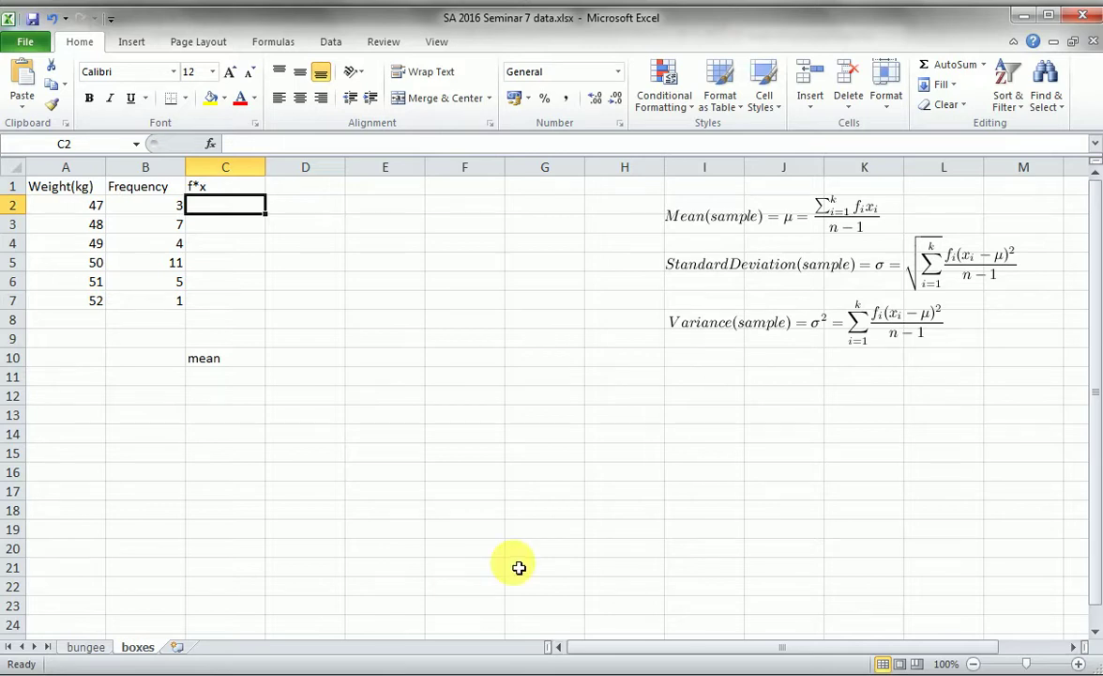
# Enter =B2*A2 in C2 and fill it down to C7, giving 141 through 52
pyautogui.write('=')
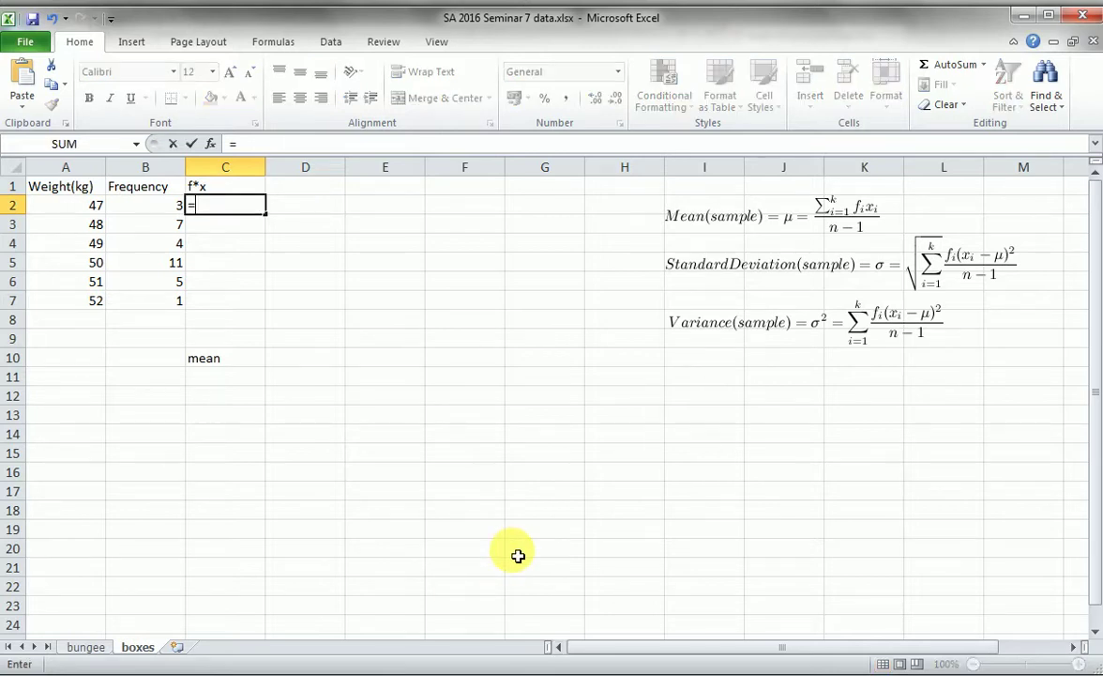
pyautogui.click(135, 212)
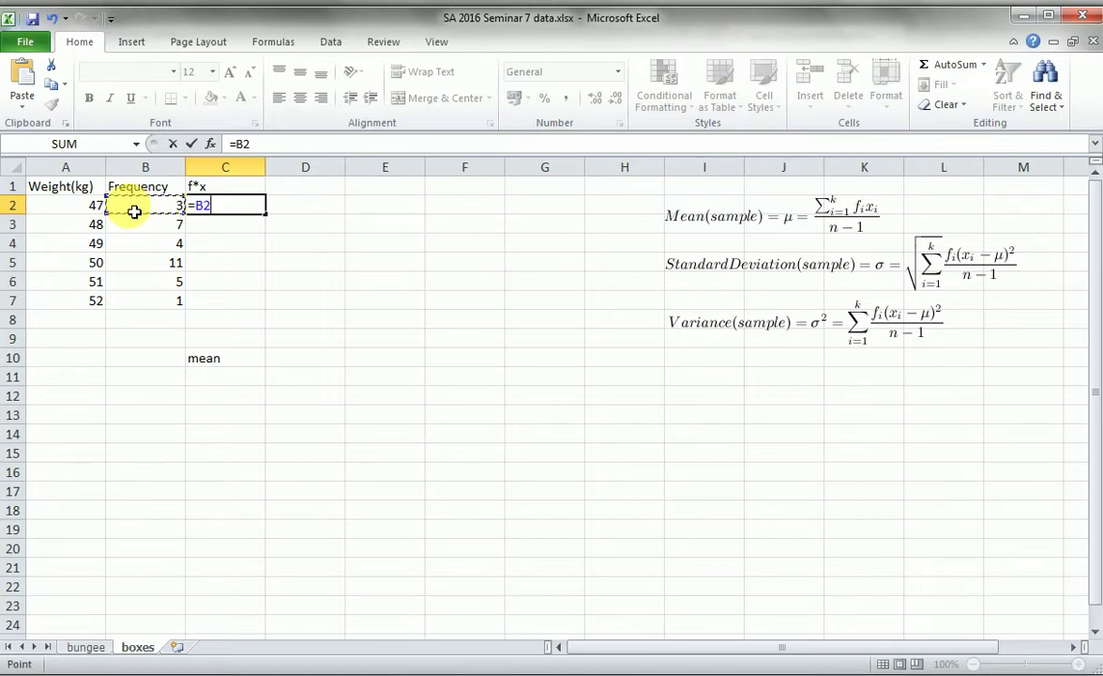
pyautogui.write('*')
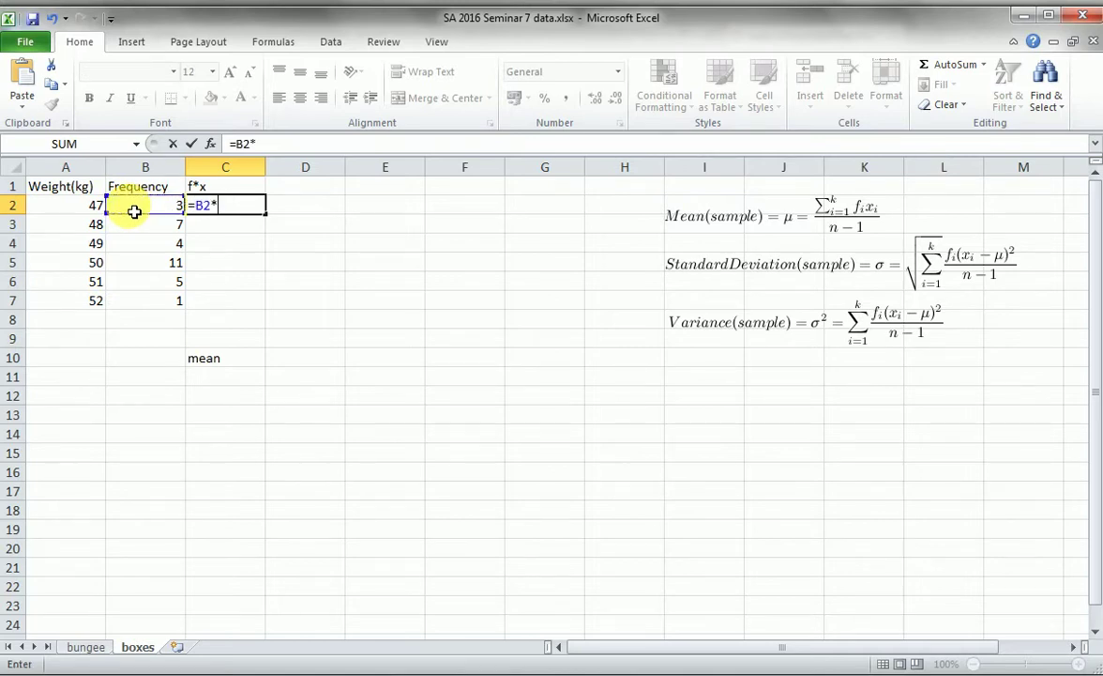
pyautogui.click(82, 208)
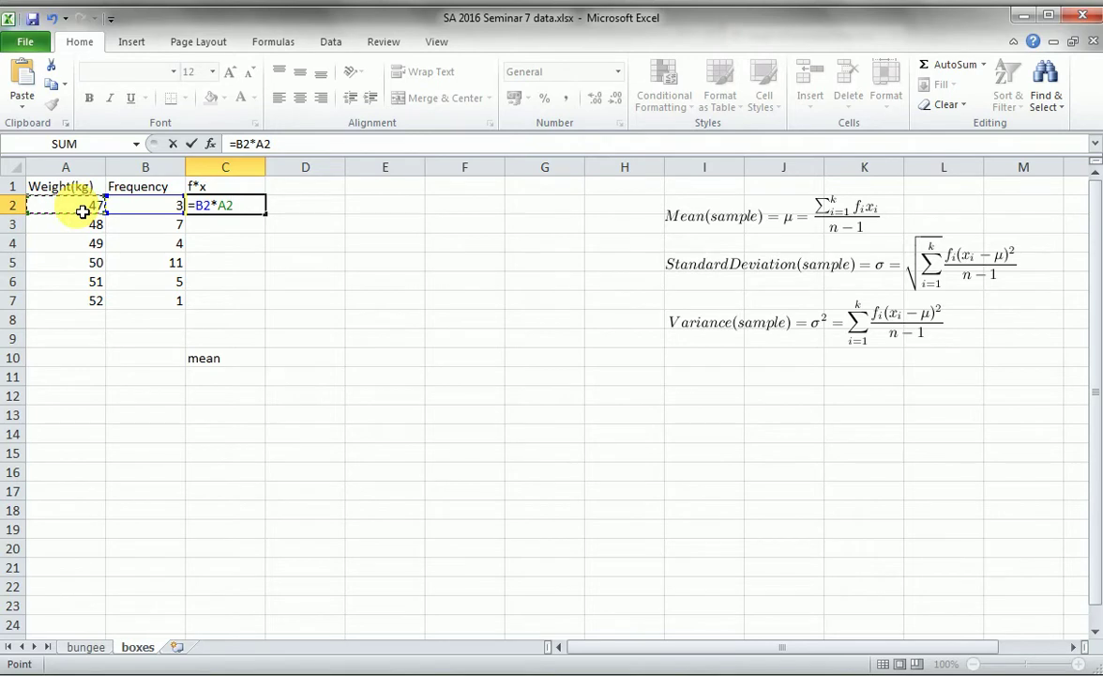
pyautogui.press('Return')
pyautogui.click(225, 207)
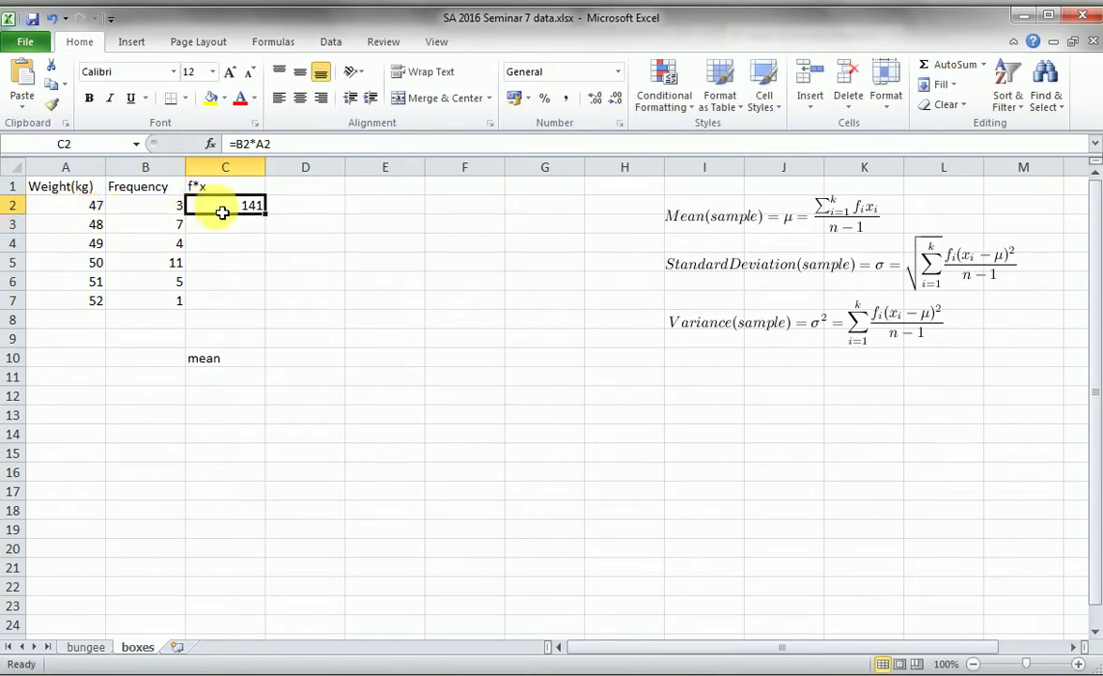
pyautogui.click(274, 219)
pyautogui.click(264, 208)
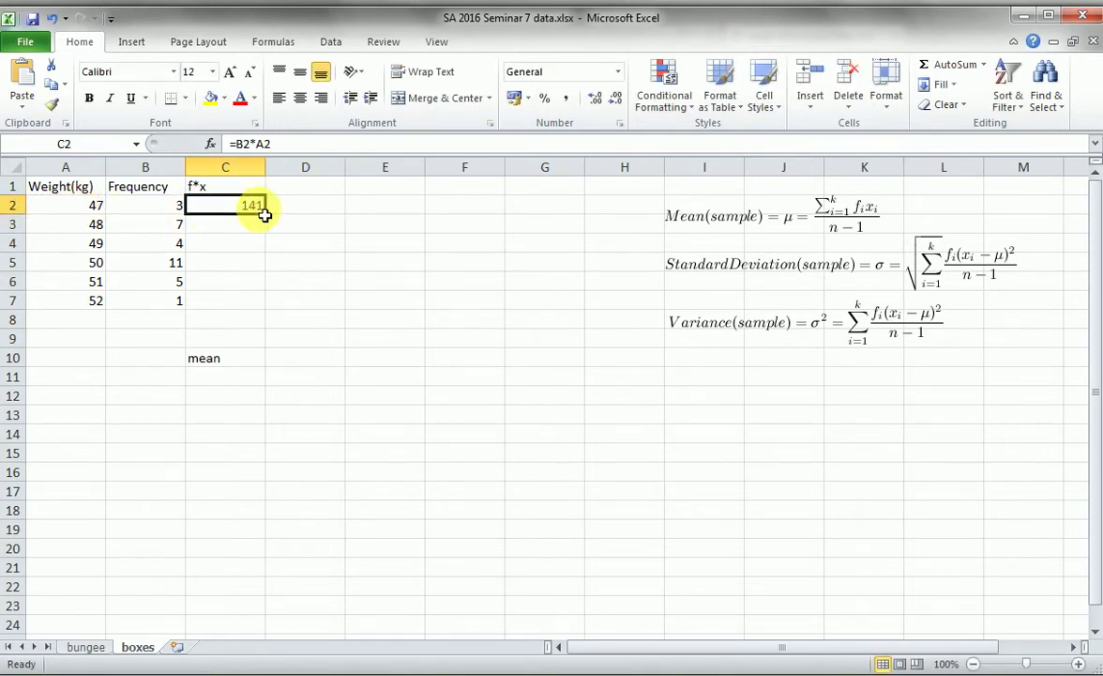
pyautogui.moveTo(265, 213); pyautogui.dragTo(275, 302)
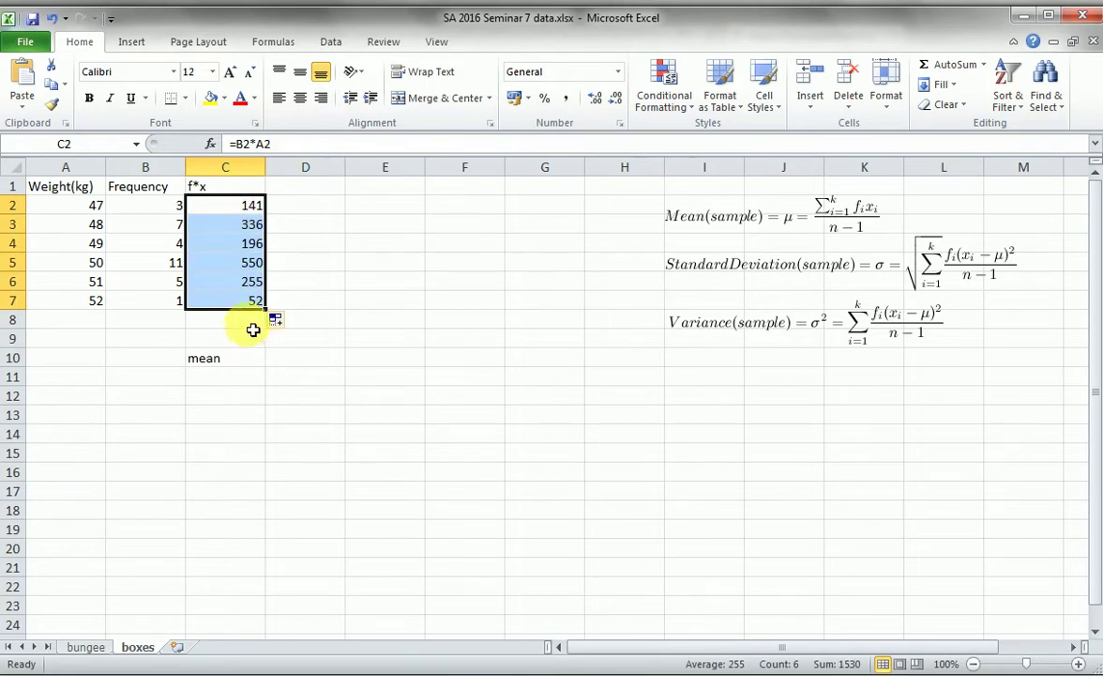
# AutoSum the f*x column in C8 (1530) and the frequencies in B8 (31)
pyautogui.click(253, 328)
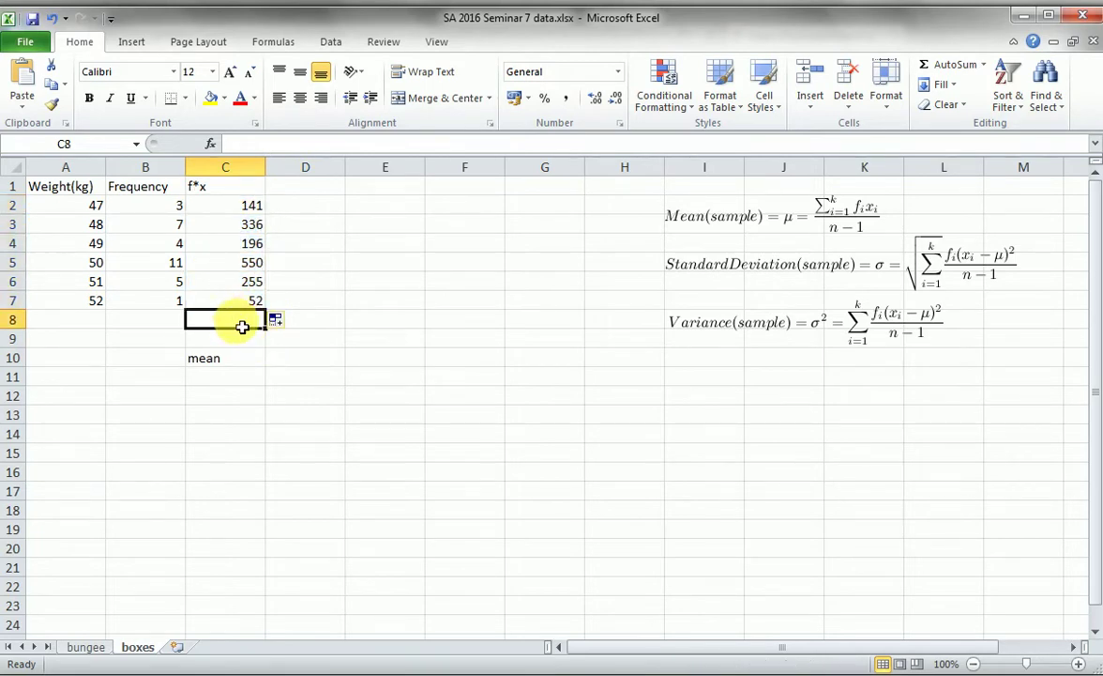
pyautogui.click(935, 68)
pyautogui.click(936, 67)
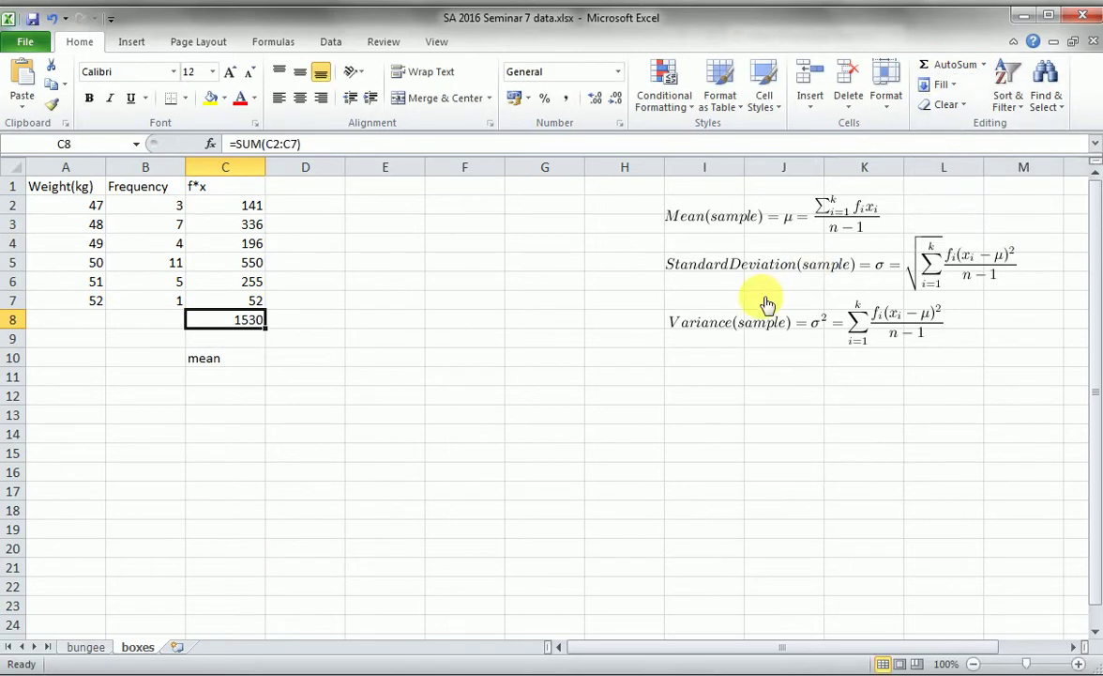
pyautogui.click(165, 322)
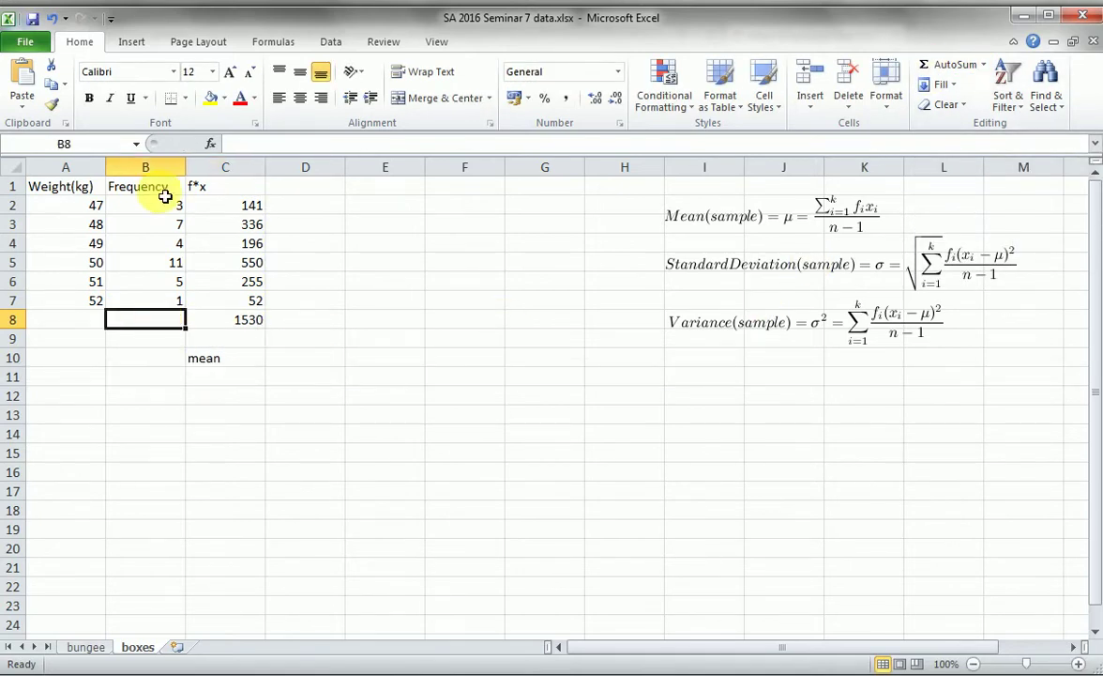
pyautogui.click(932, 67)
pyautogui.click(931, 68)
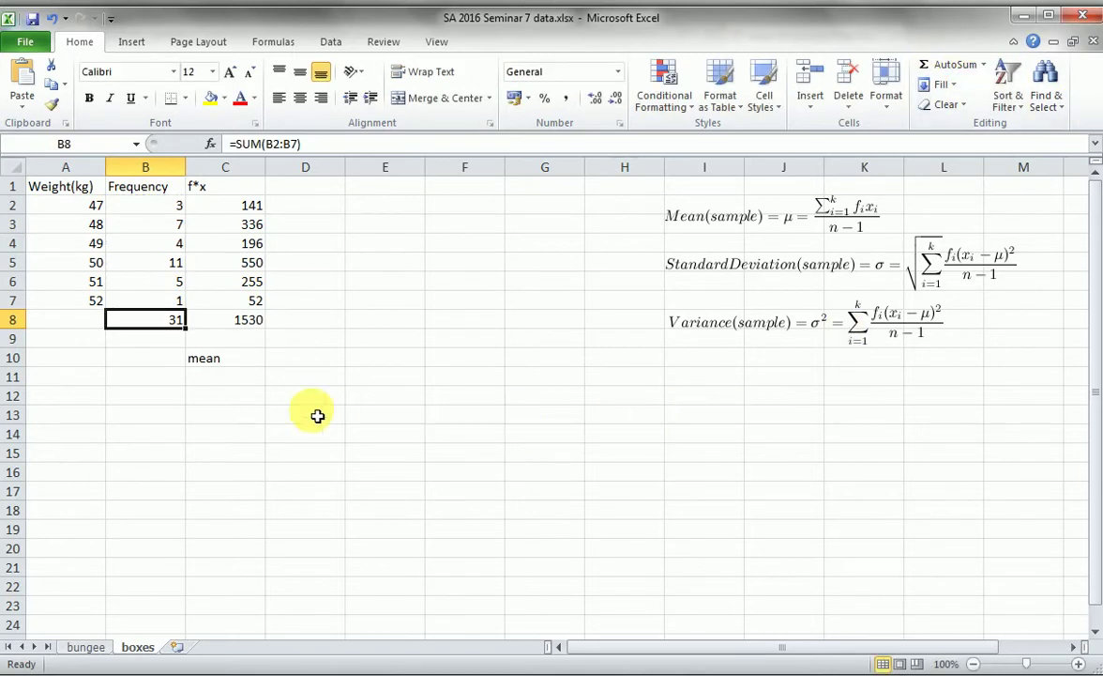
# Compute the mean =C8/B8 in D10, giving 49.3548387
pyautogui.click(316, 362)
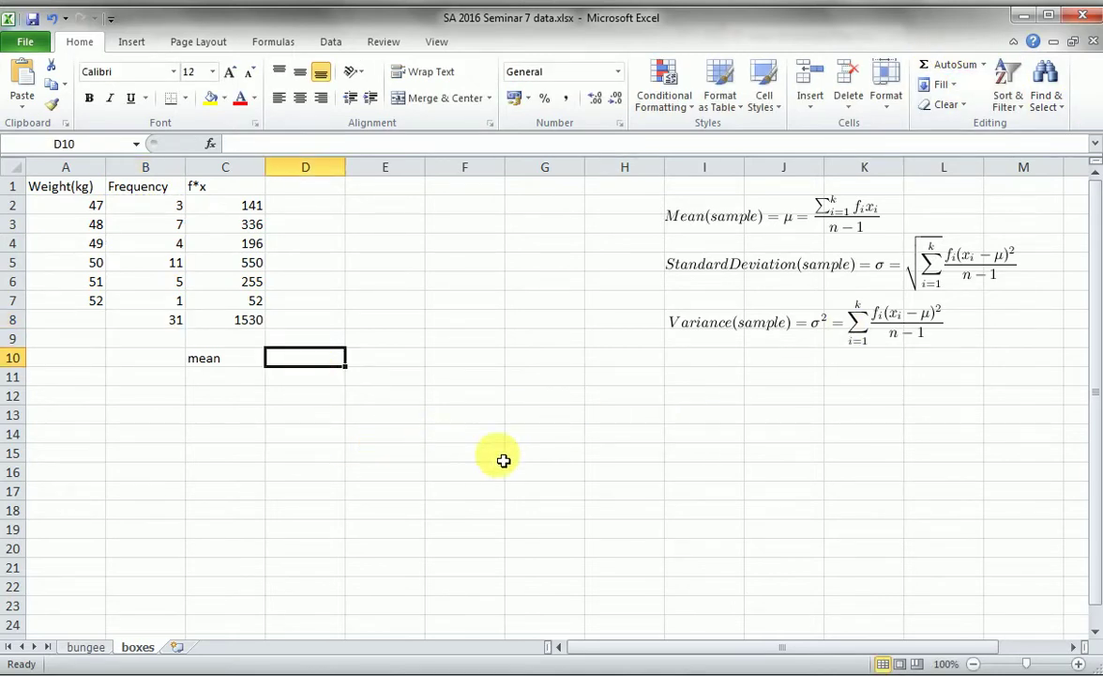
pyautogui.write('=')
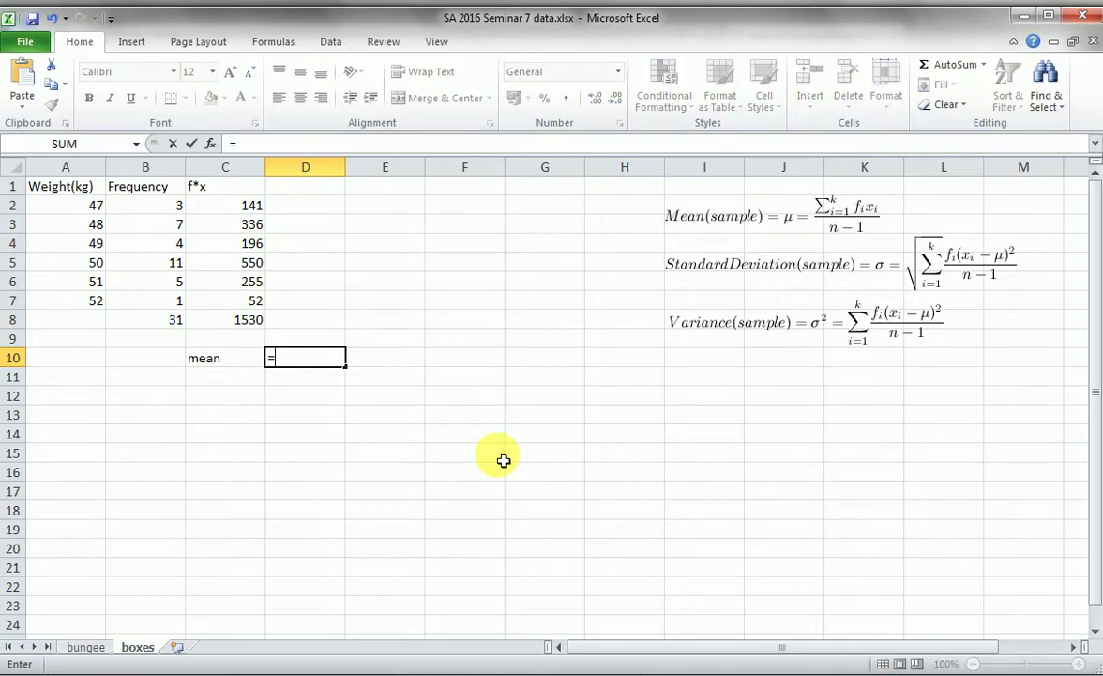
pyautogui.click(244, 319)
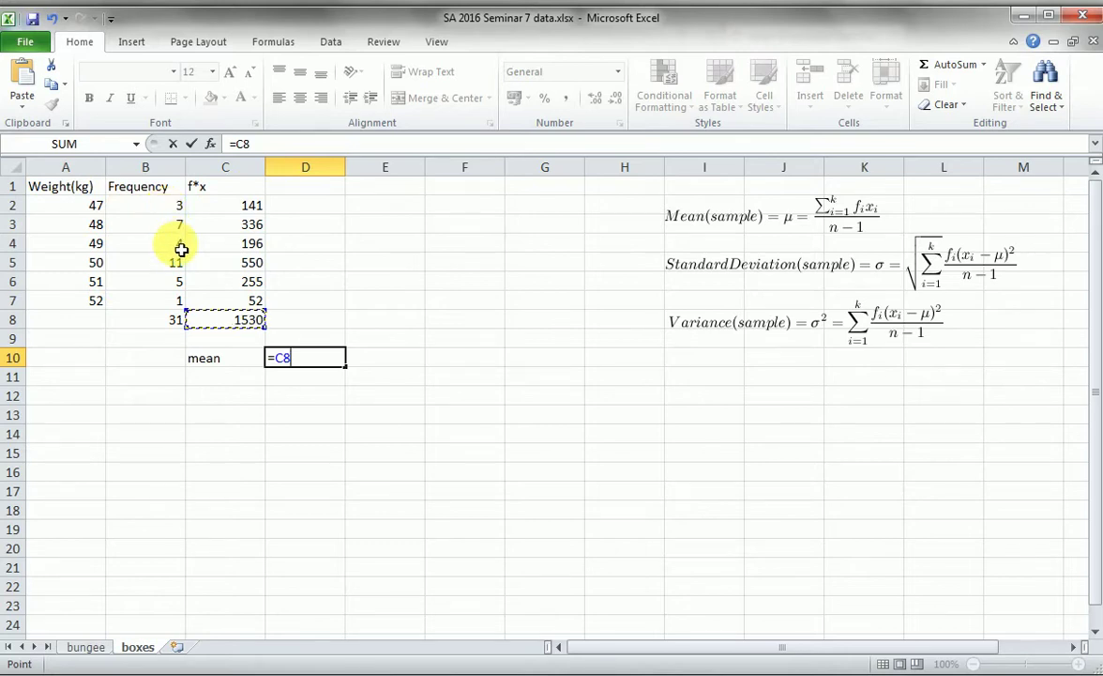
pyautogui.write('/')
pyautogui.click(170, 322)
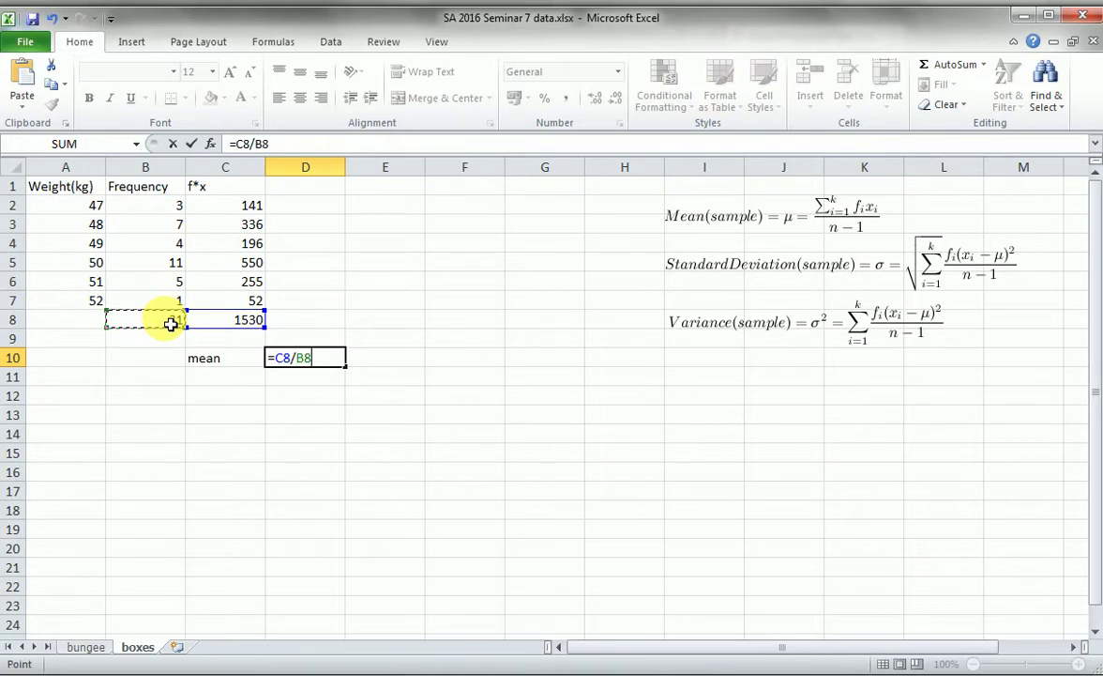
pyautogui.press('Return')
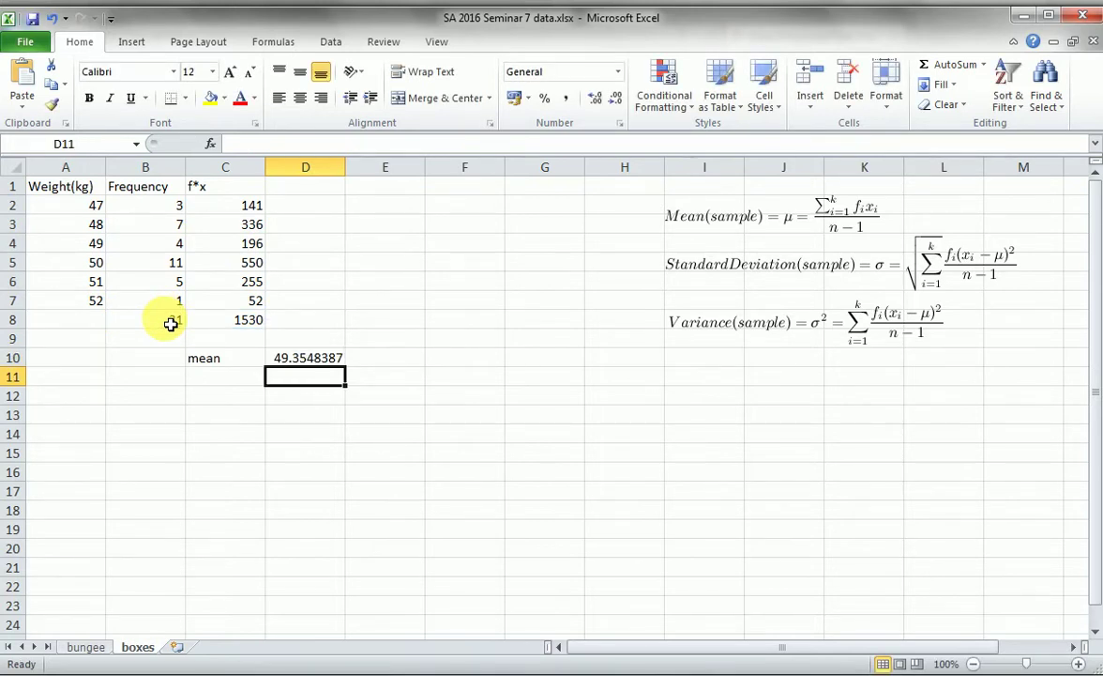
# Add the label 'variance' in cell C11
pyautogui.press('Left')
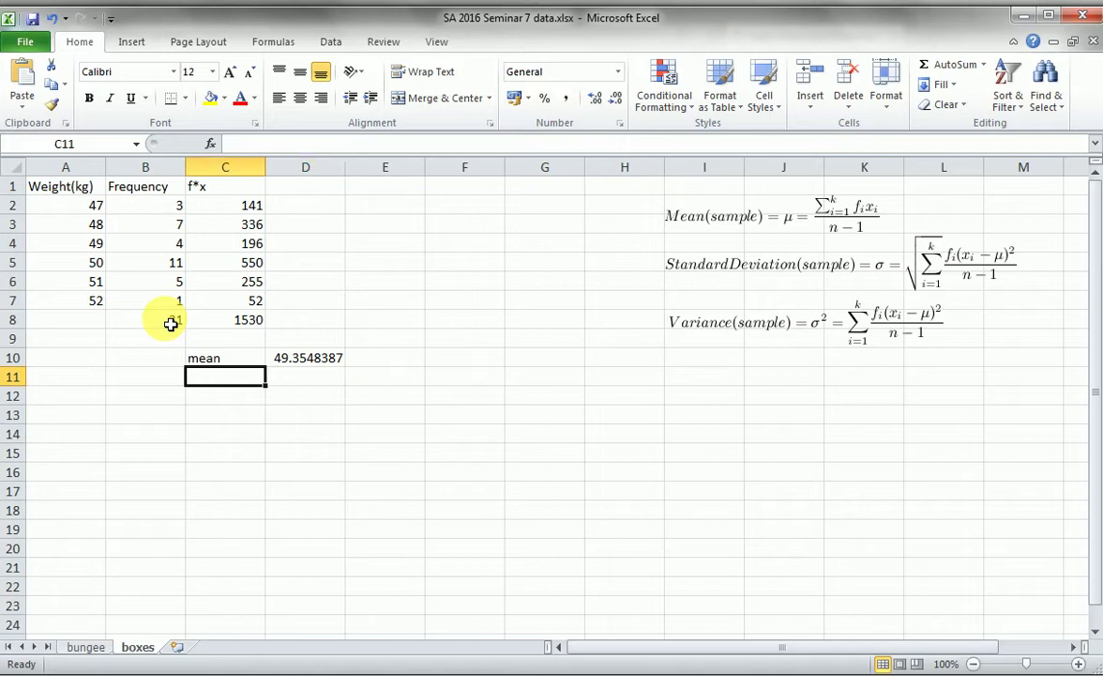
pyautogui.write('var')
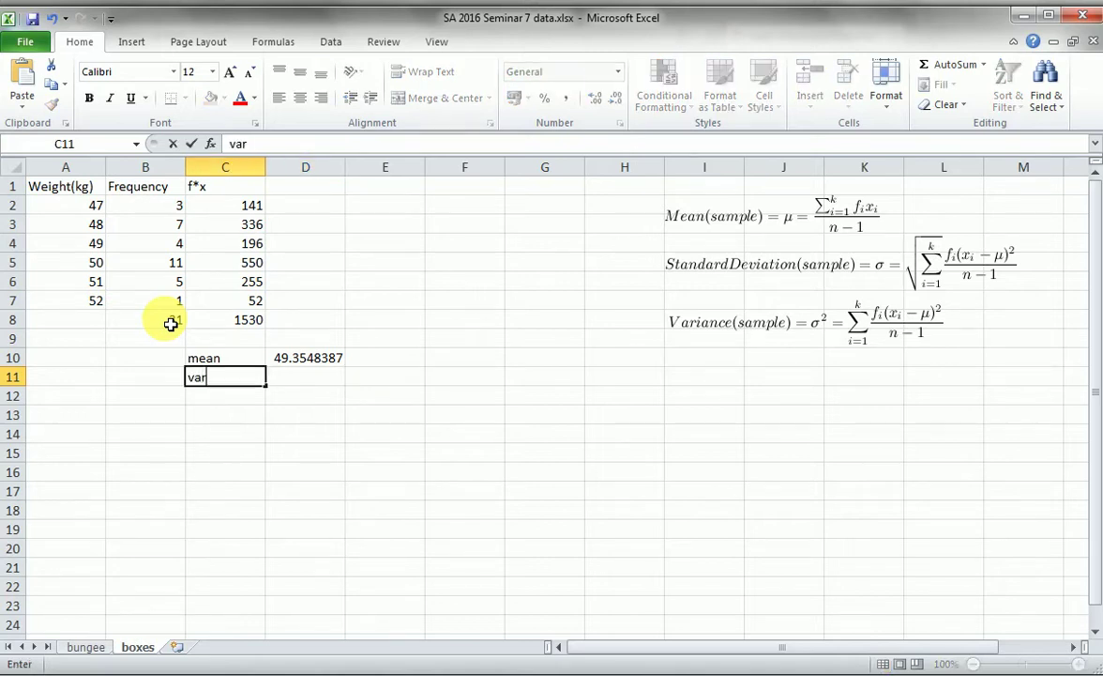
pyautogui.write('iance')
pyautogui.press('Right')
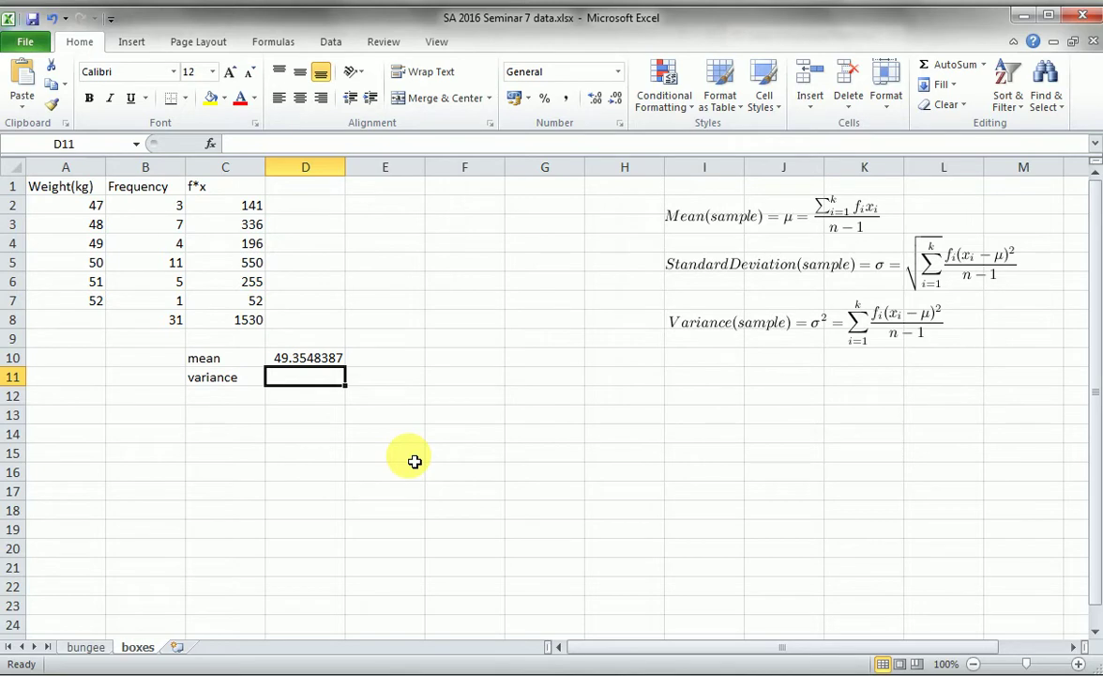
# Enter the header f*(x-x_bar)^2 in cell D1
pyautogui.click(335, 193)
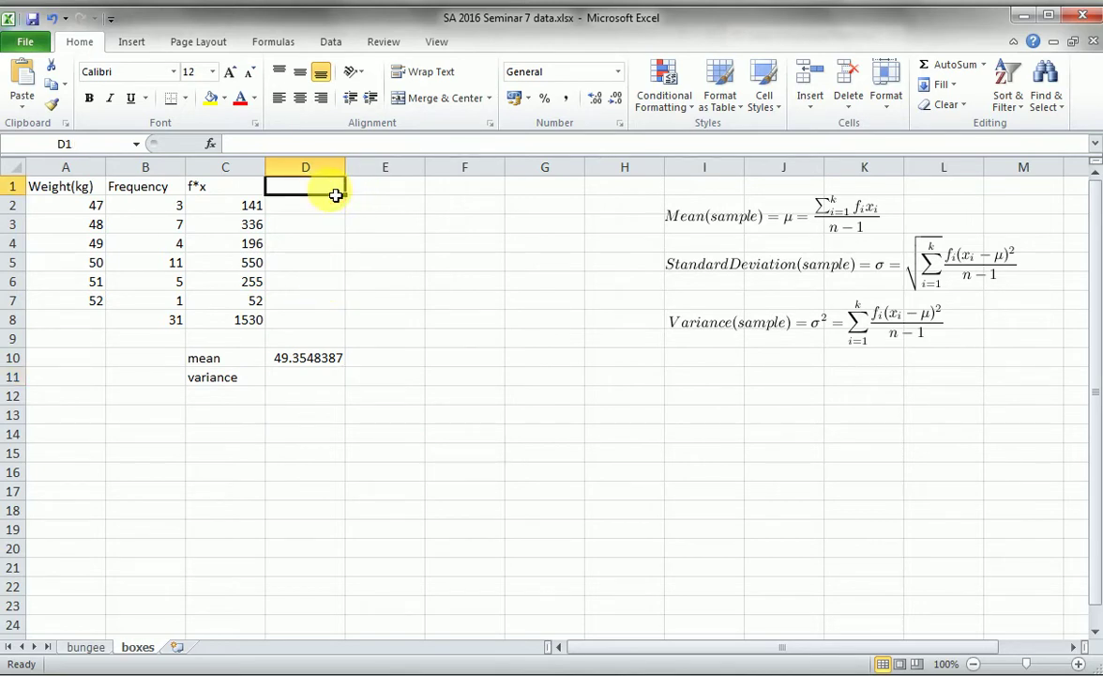
pyautogui.write('f')
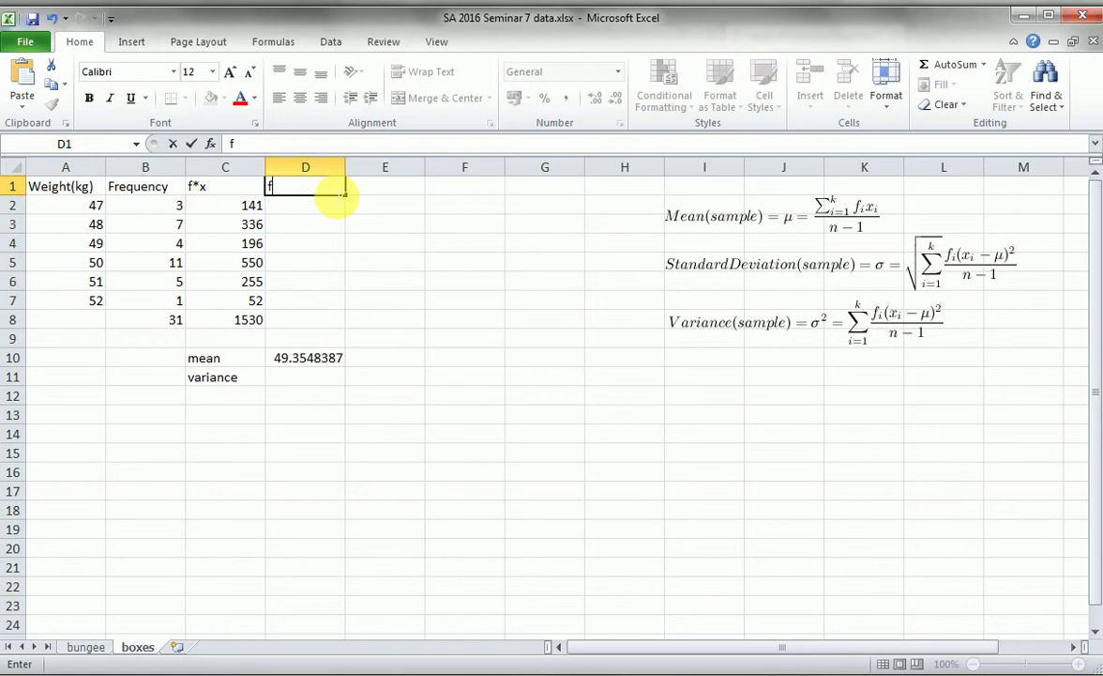
pyautogui.write('*(')
pyautogui.click(57, 205)
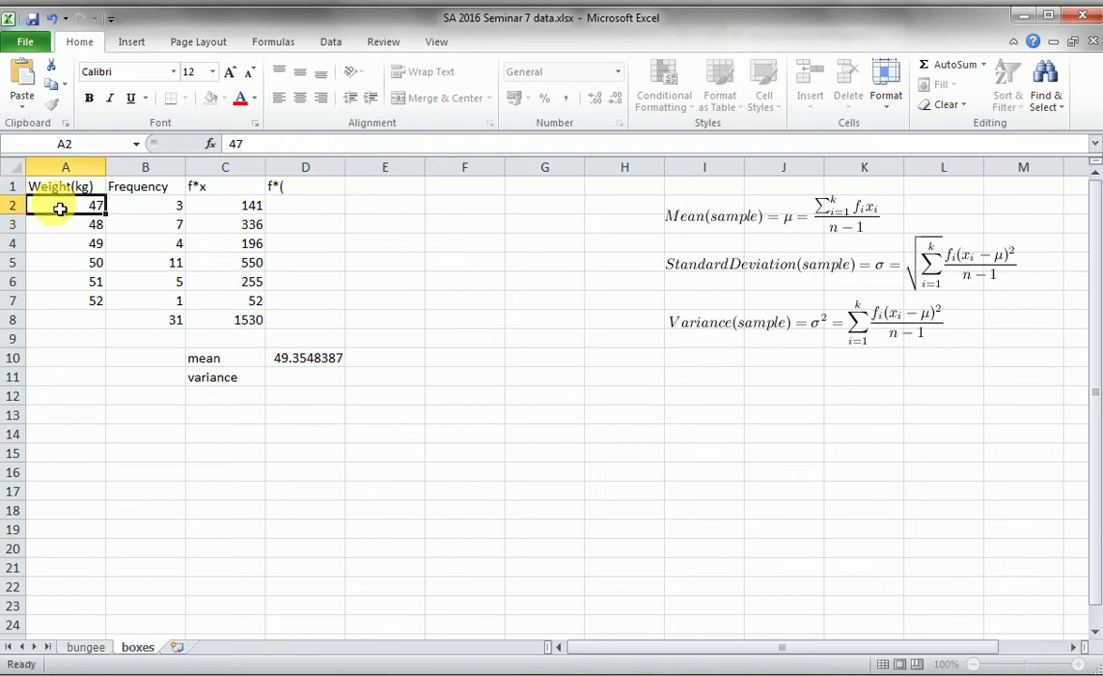
pyautogui.click(280, 186)
pyautogui.click(272, 142)
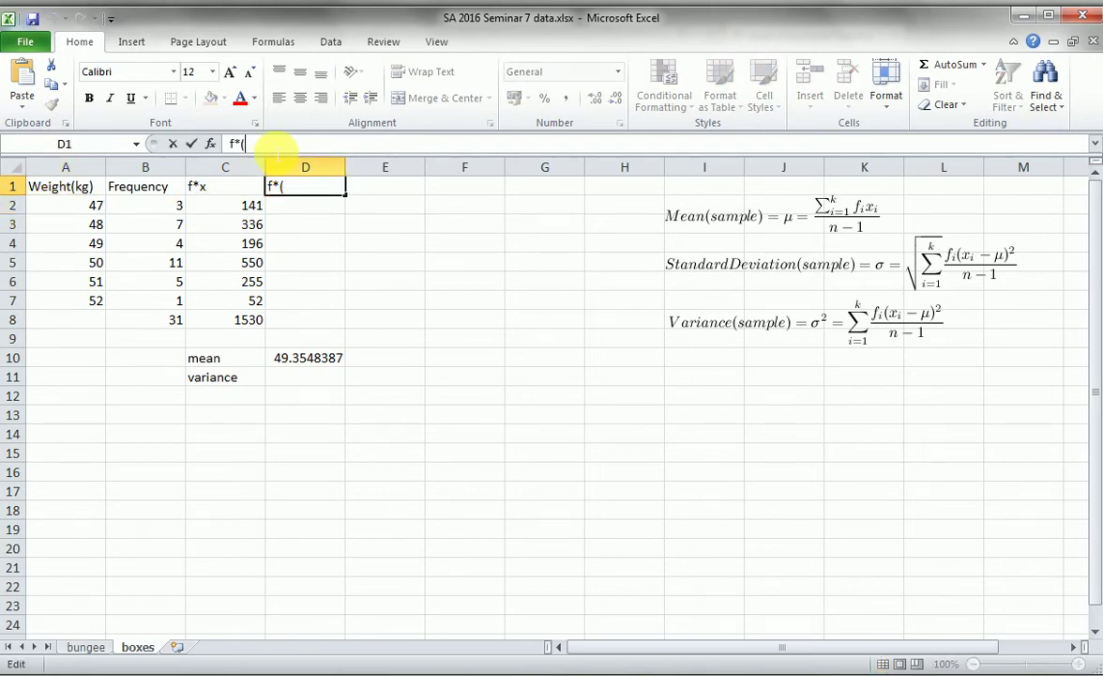
pyautogui.write('x-')
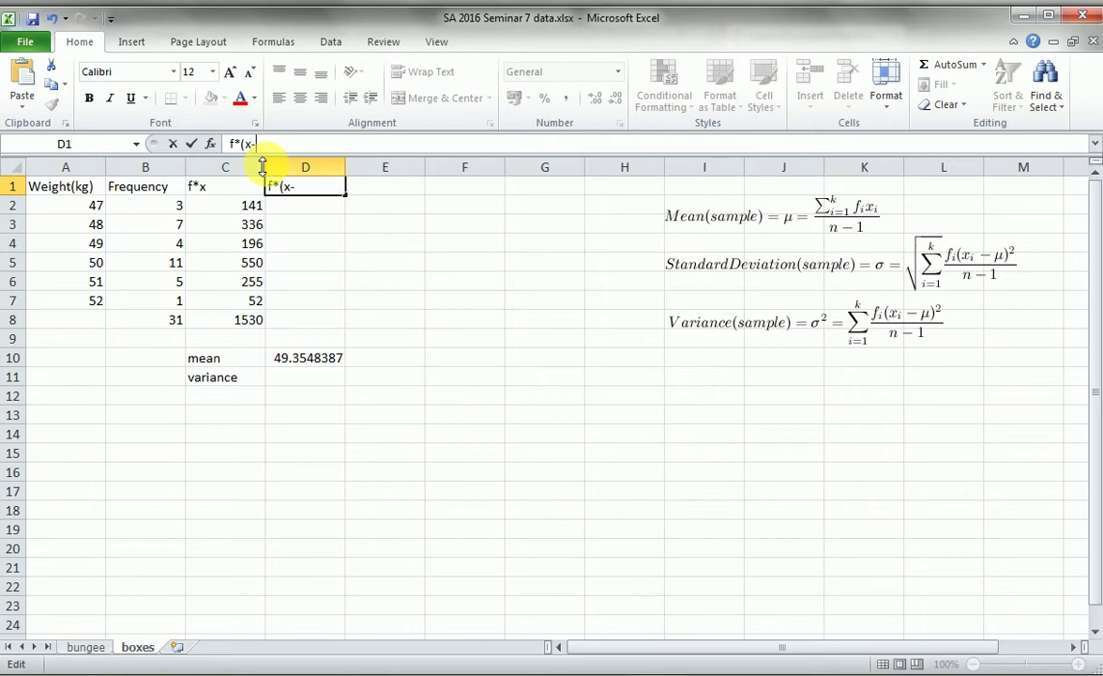
pyautogui.write('x_bar)^2')
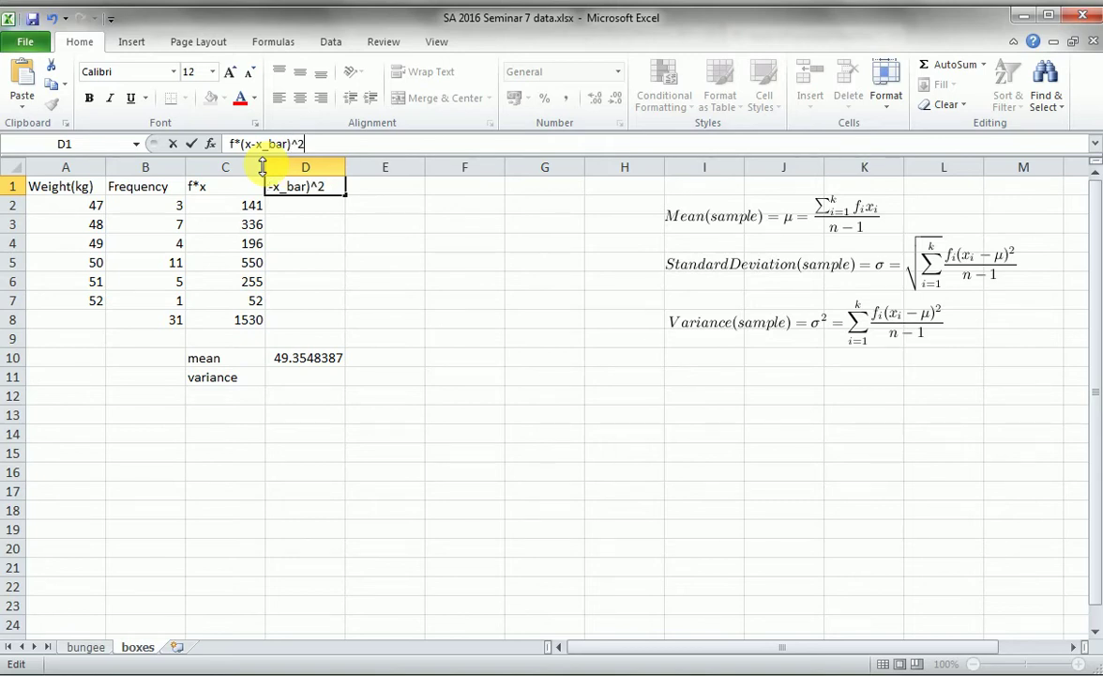
pyautogui.press('Return')
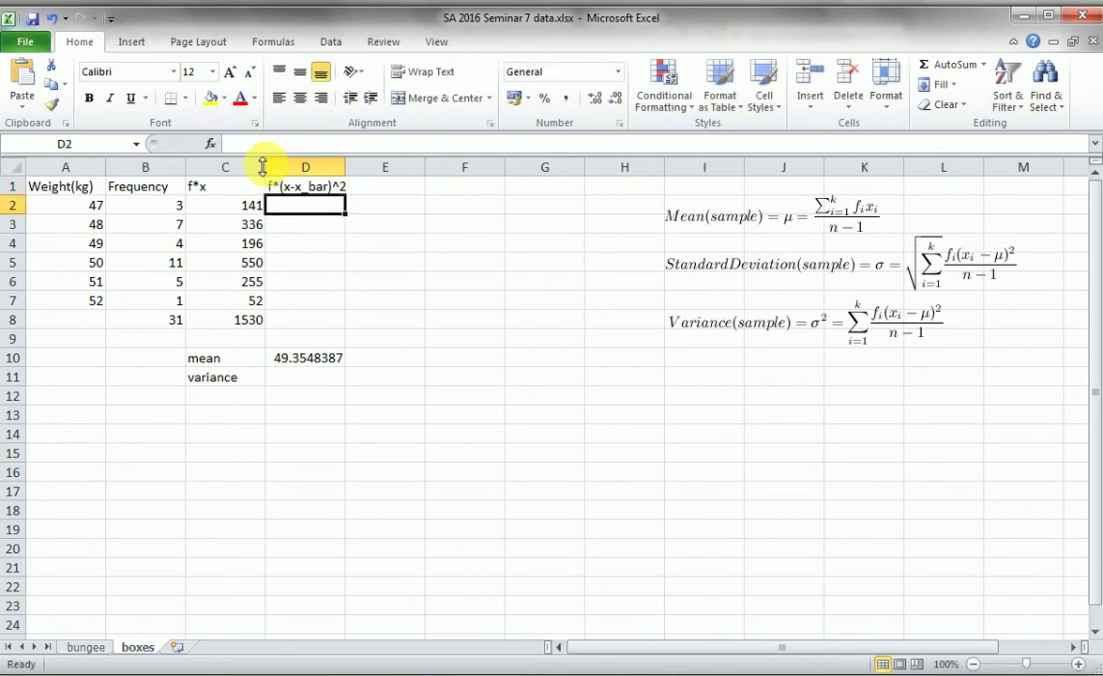
# Enter =B2*(A2-$D$10)^2 in D2, with the mean absolute, giving 16.635796
pyautogui.write('=')
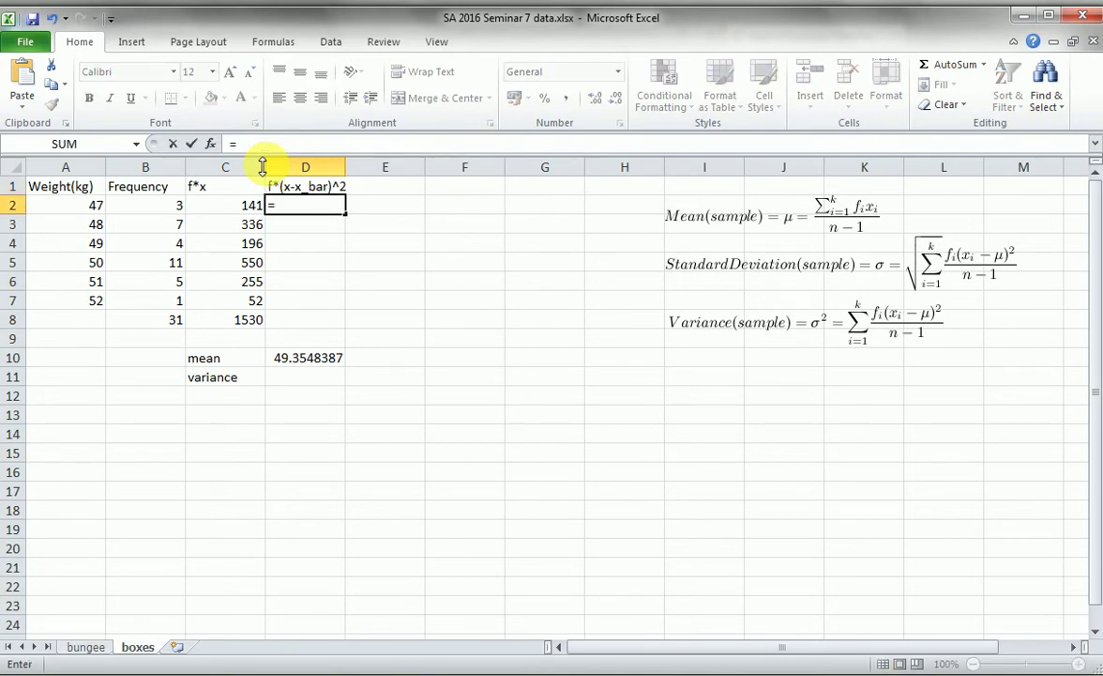
pyautogui.click(168, 210)
pyautogui.write('*(')
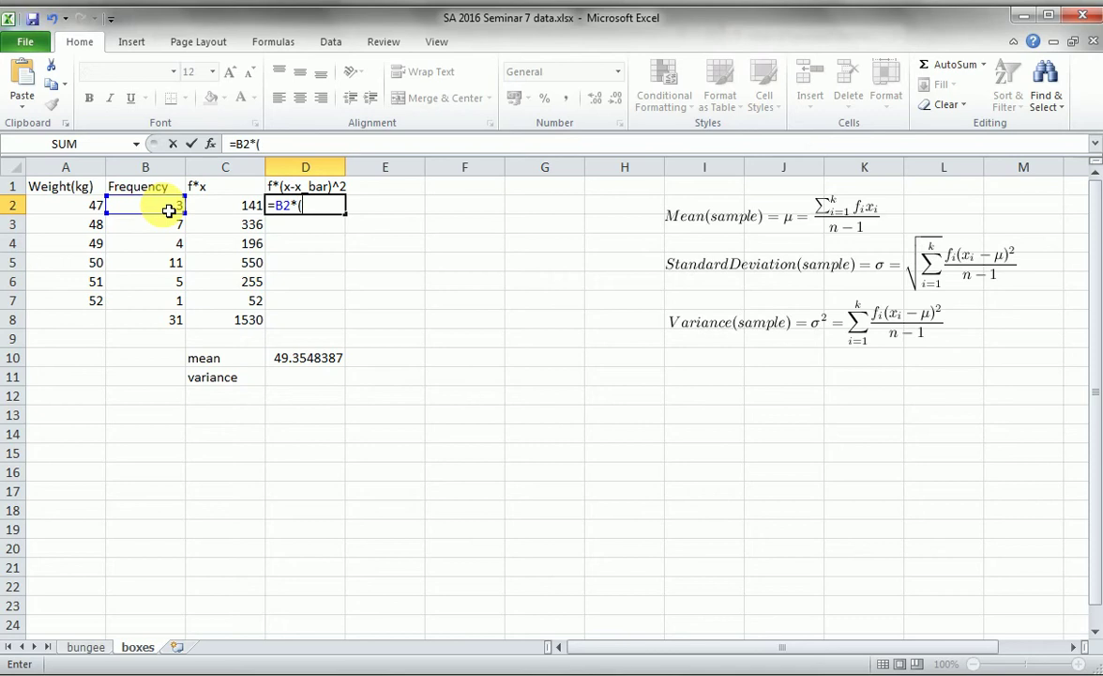
pyautogui.click(91, 214)
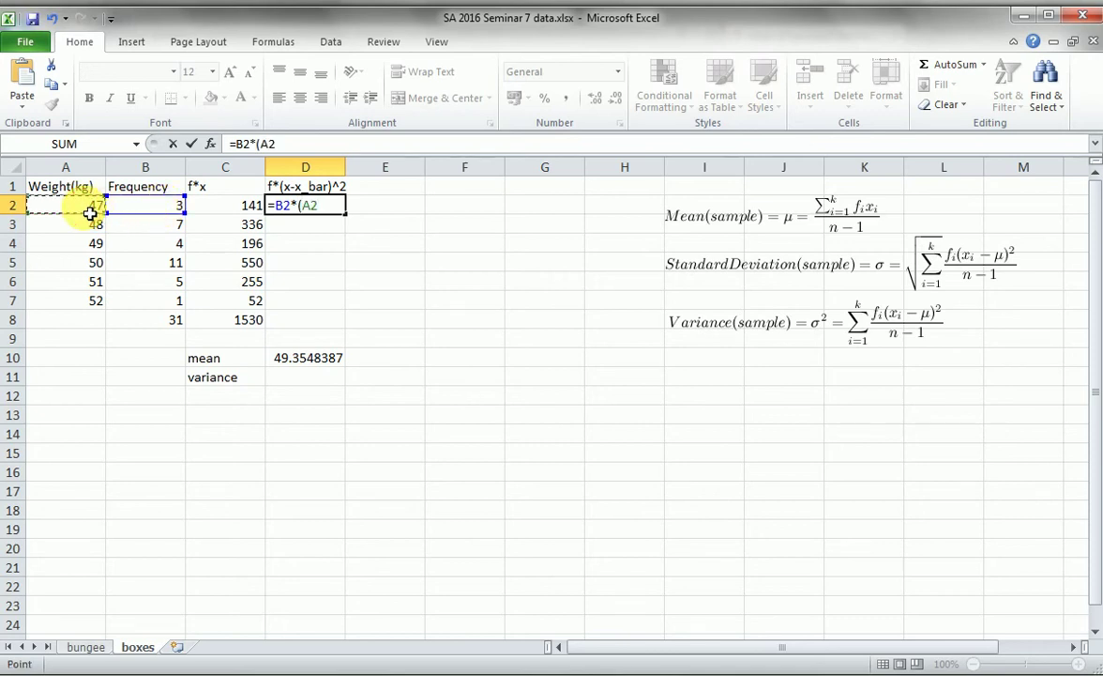
pyautogui.write('-')
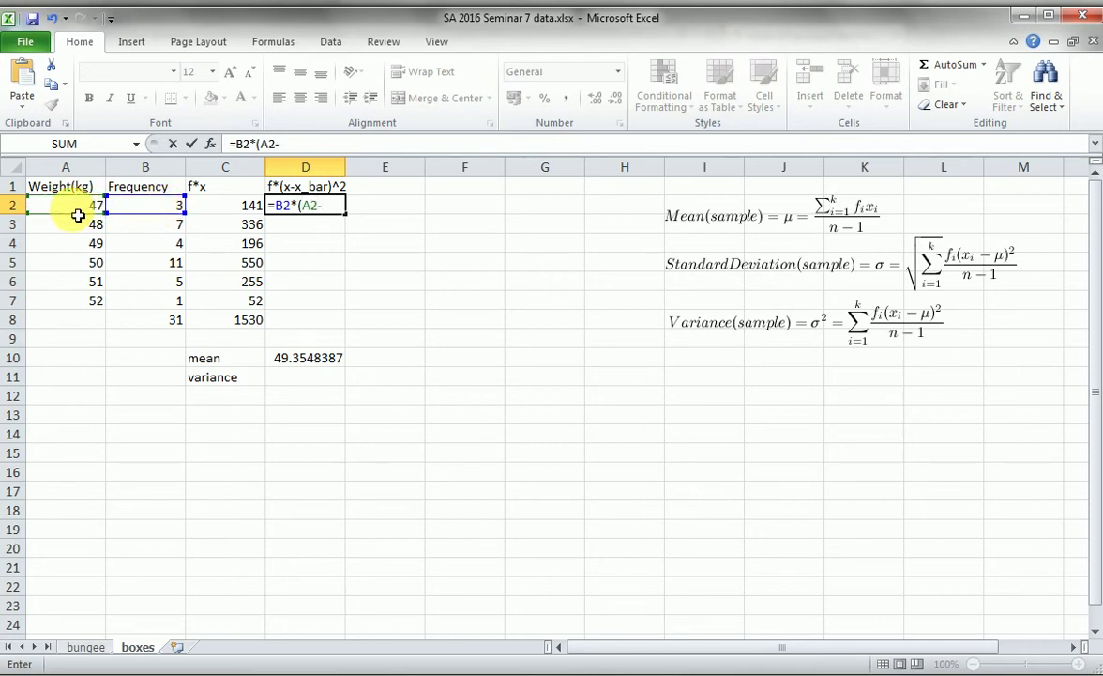
pyautogui.click(294, 360)
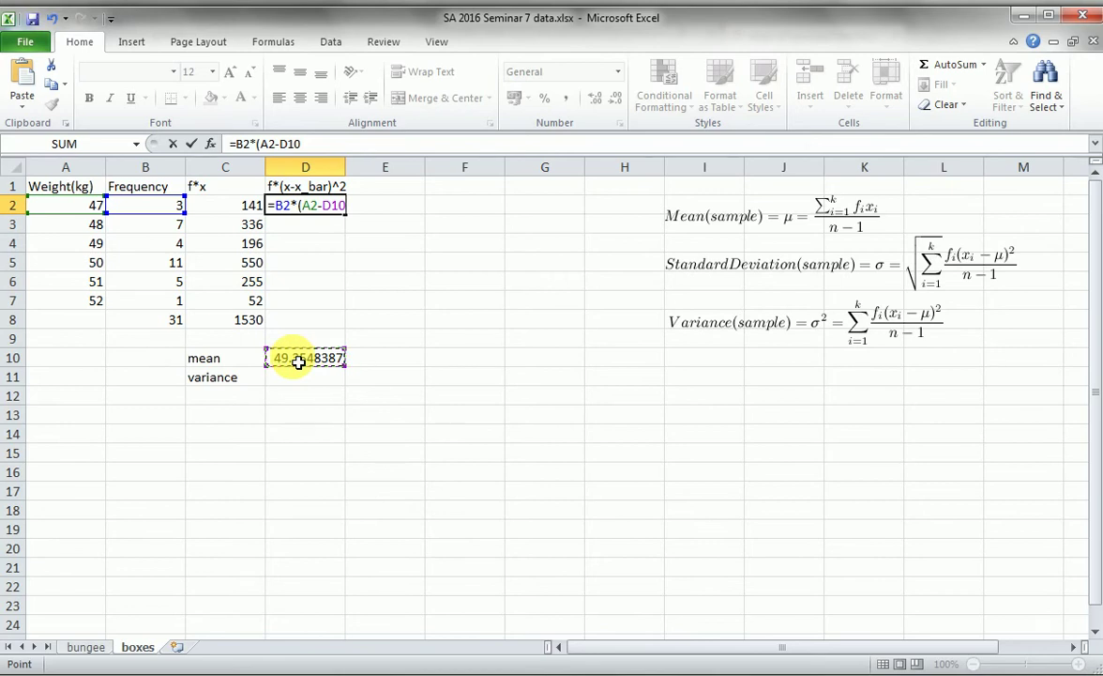
pyautogui.press('F4')
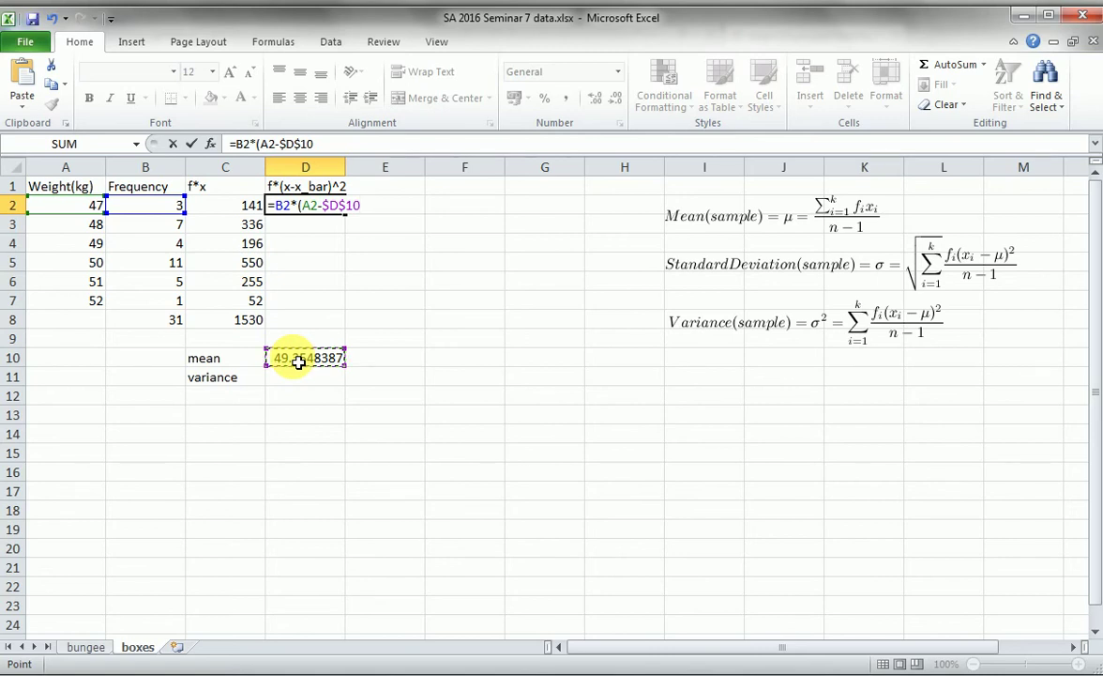
pyautogui.write(')')
pyautogui.write('^2')
pyautogui.press('Return')
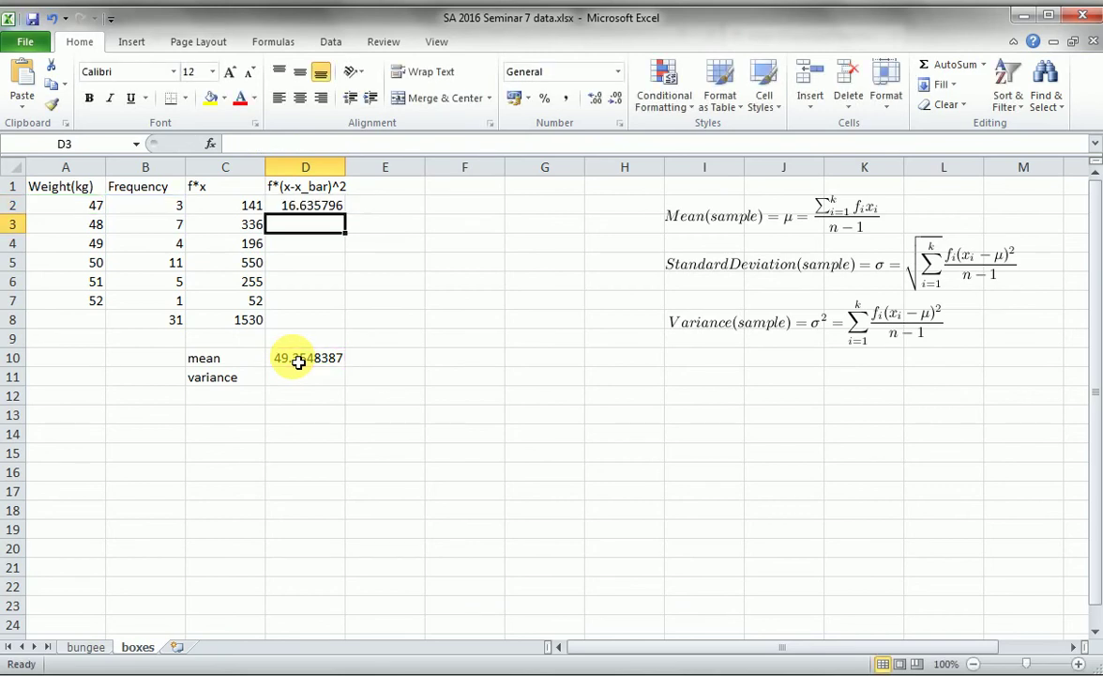
# Fill the D2 formula down to D7 and AutoSum D2:D7 in D8 as 55.0967742
pyautogui.click(291, 208)
pyautogui.moveTo(351, 222); pyautogui.dragTo(358, 308)
pyautogui.click(340, 320)
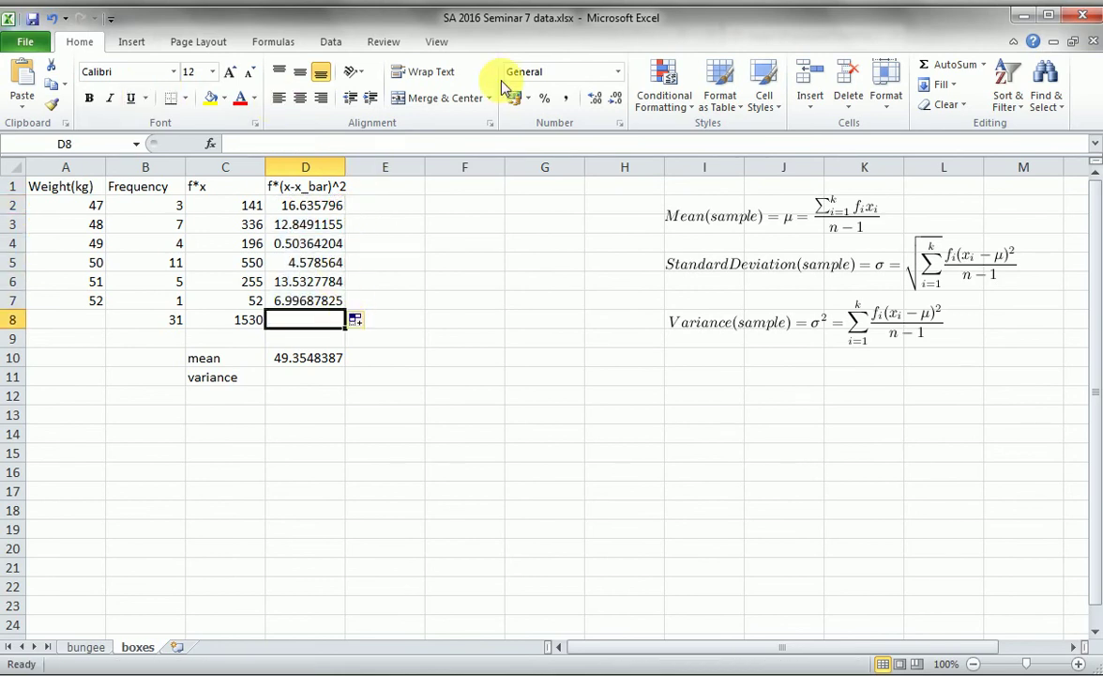
pyautogui.click(932, 70)
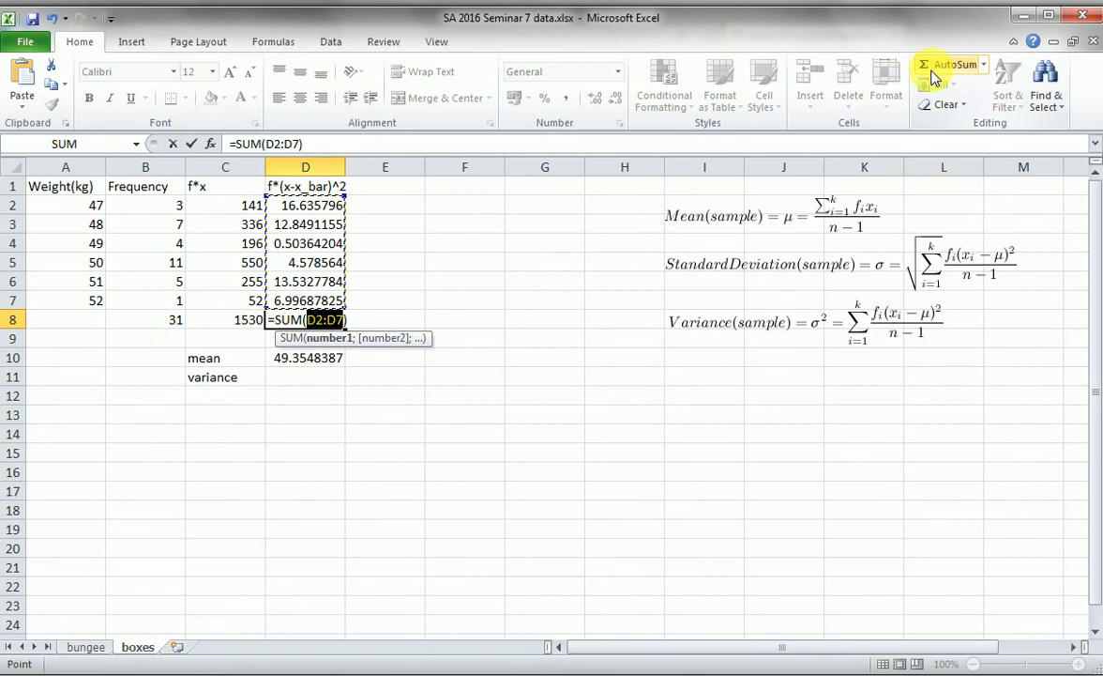
pyautogui.press('Return')
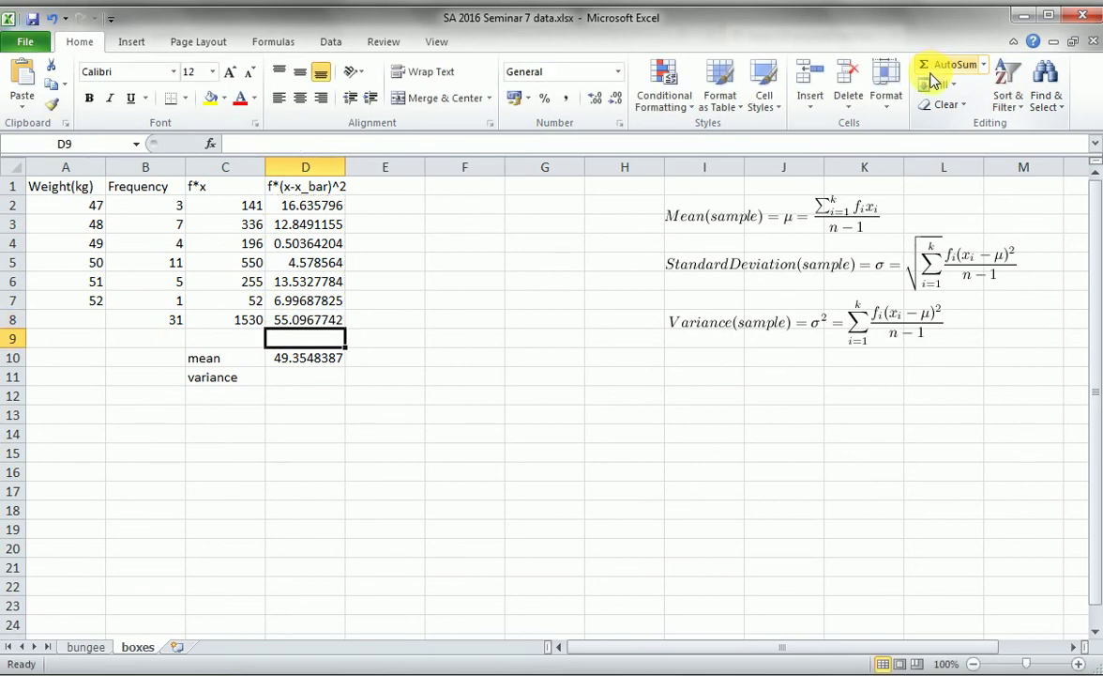
pyautogui.click(293, 380)
# Compute the sample variance =D8/(B8-1) in D11, giving 1.83655914
pyautogui.write('=')
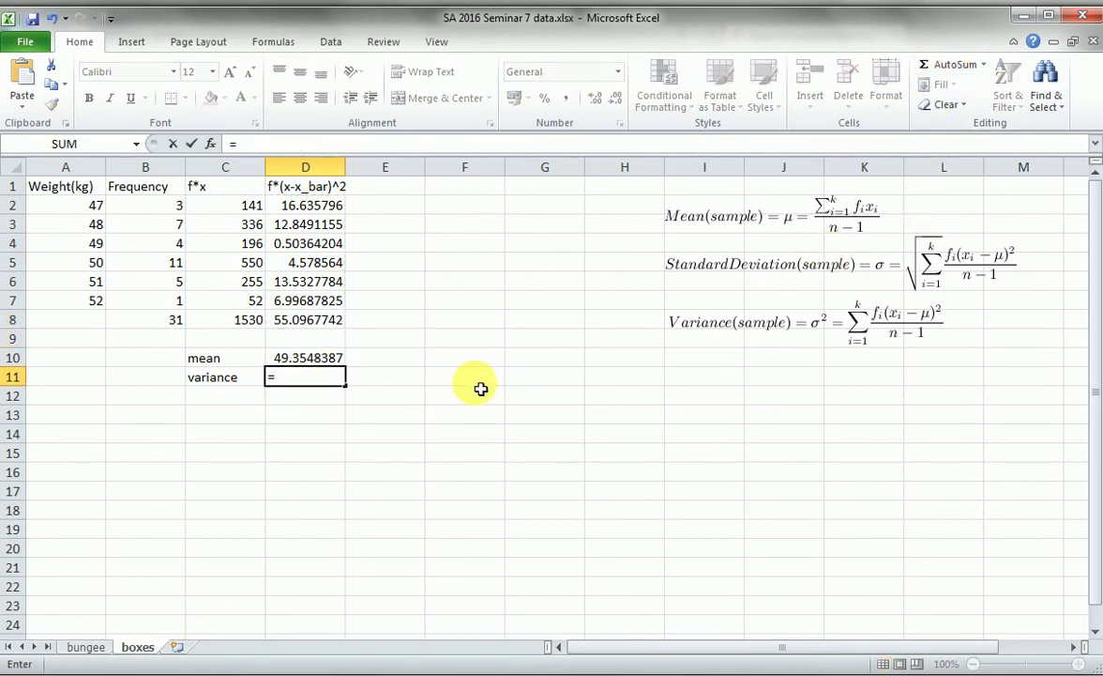
pyautogui.click(286, 322)
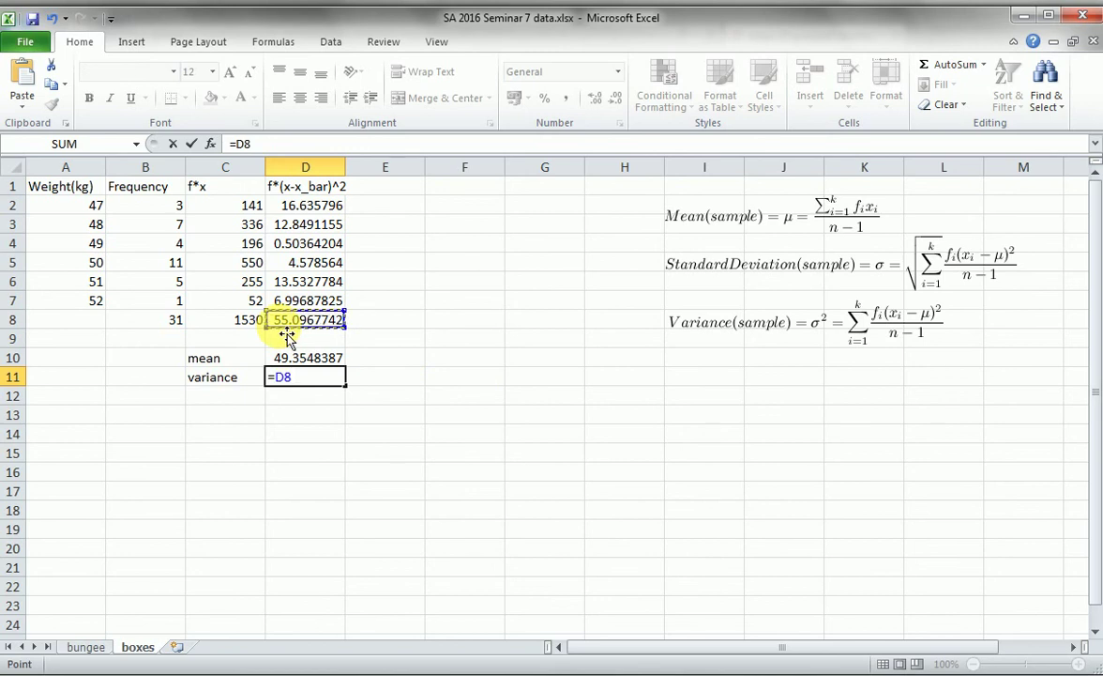
pyautogui.write('/(')
pyautogui.click(154, 325)
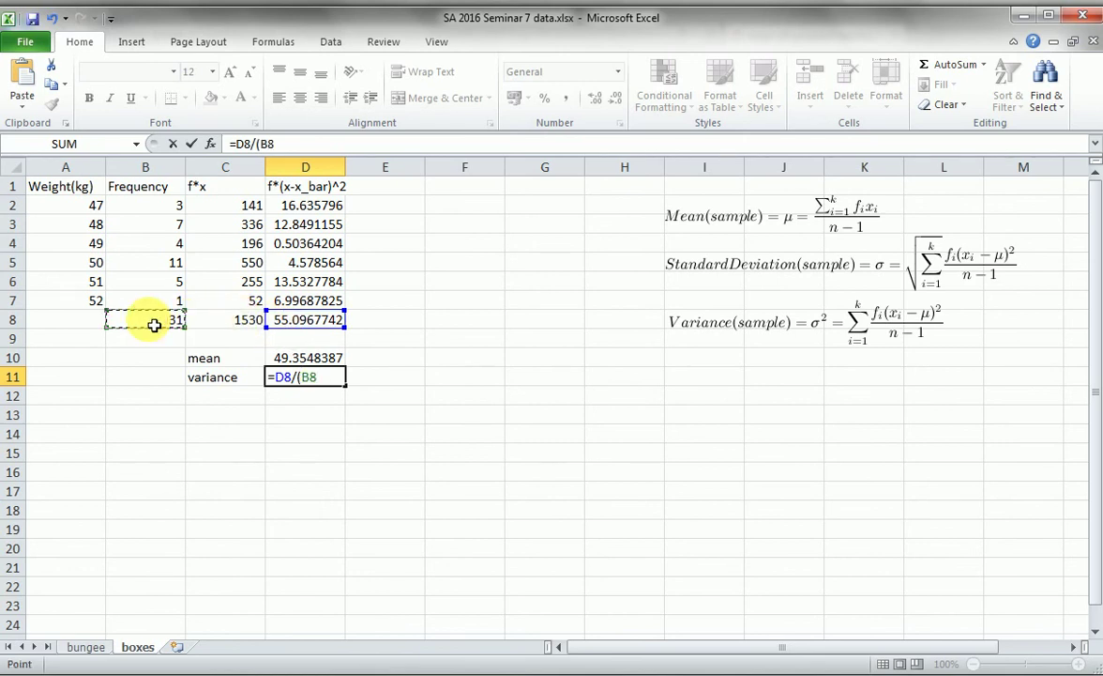
pyautogui.write('-1')
pyautogui.press('Return')
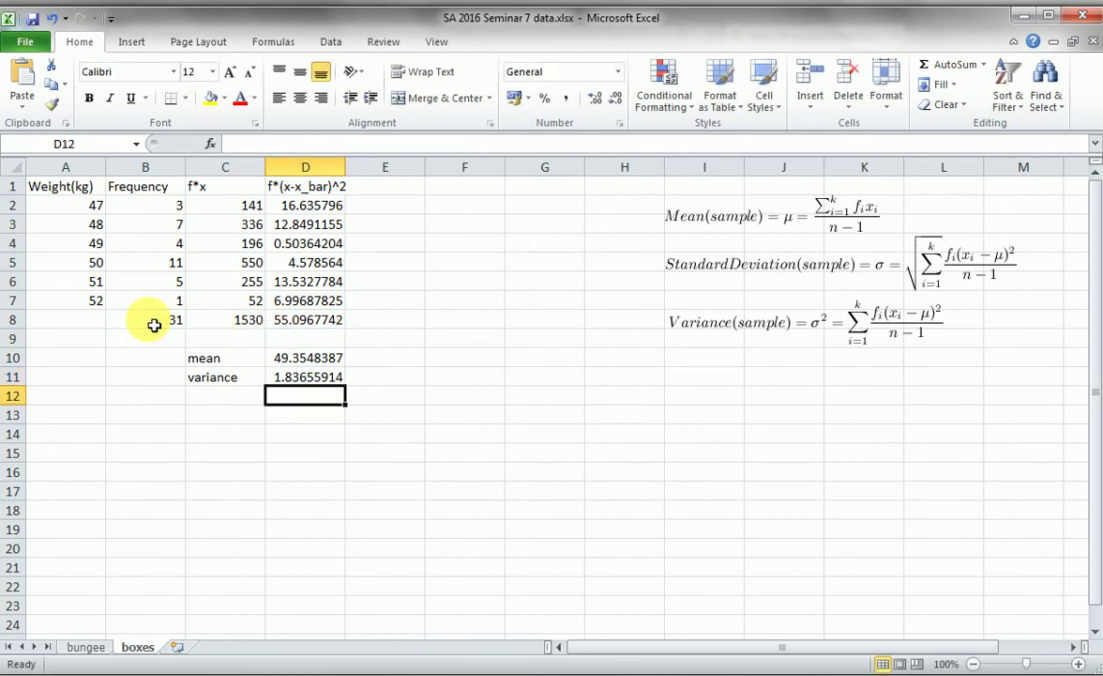
pyautogui.click(204, 397)
# Label C12 'sd' and compute =sqrt(D11) in D12, giving 1.35519709
pyautogui.write('sd')
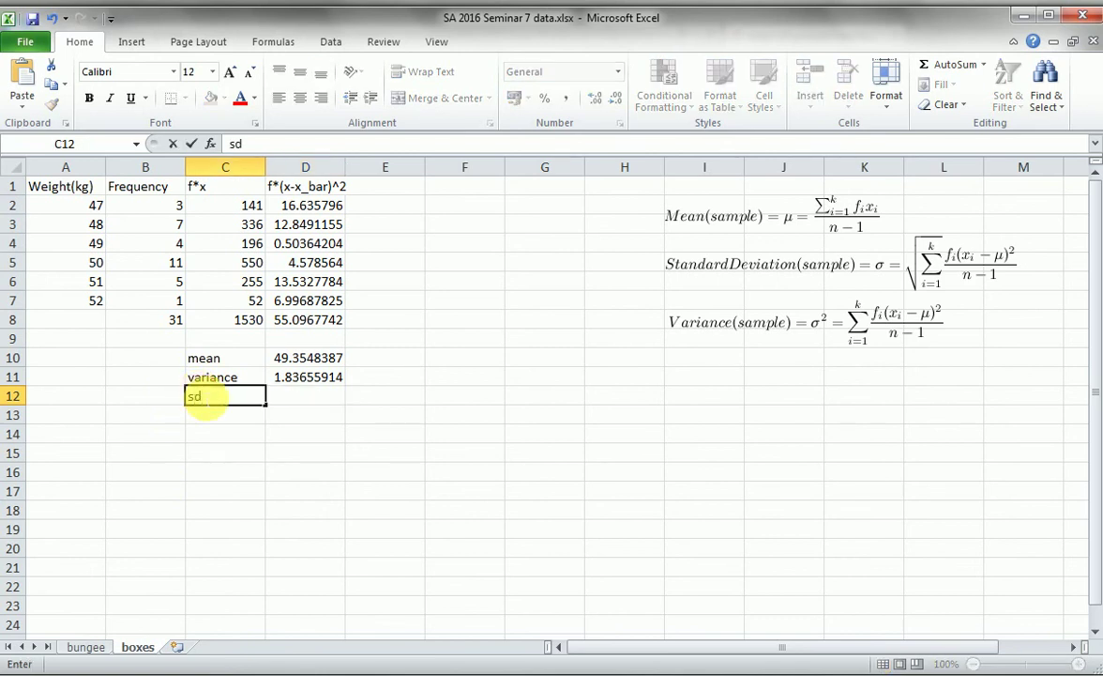
pyautogui.press('Tab')
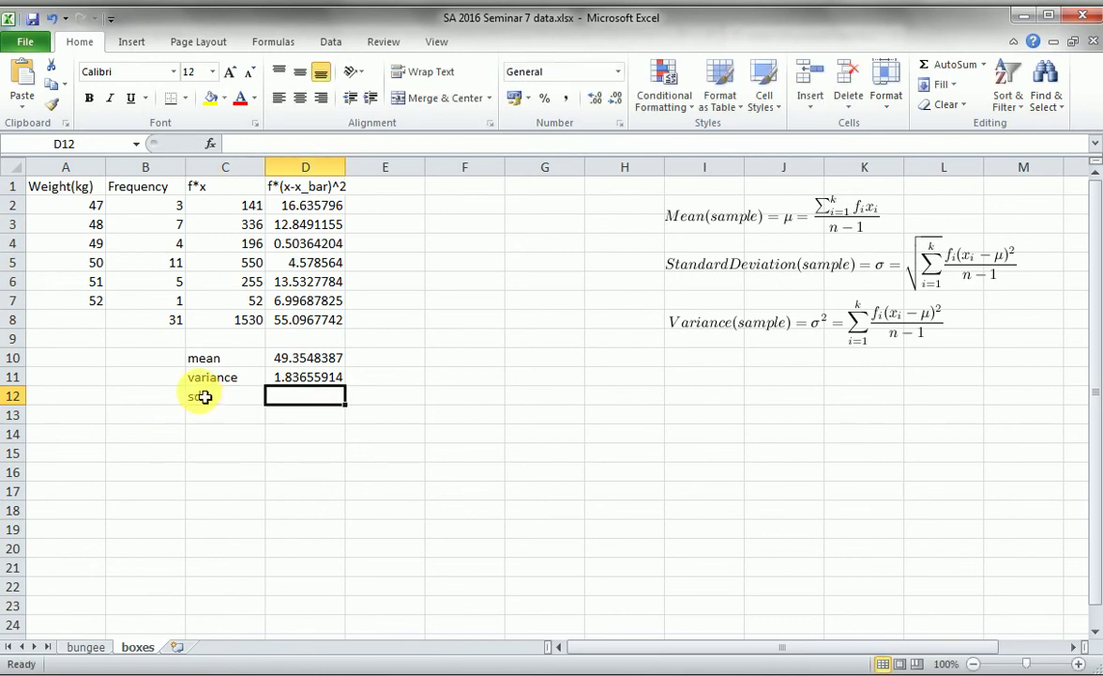
pyautogui.write('=s')
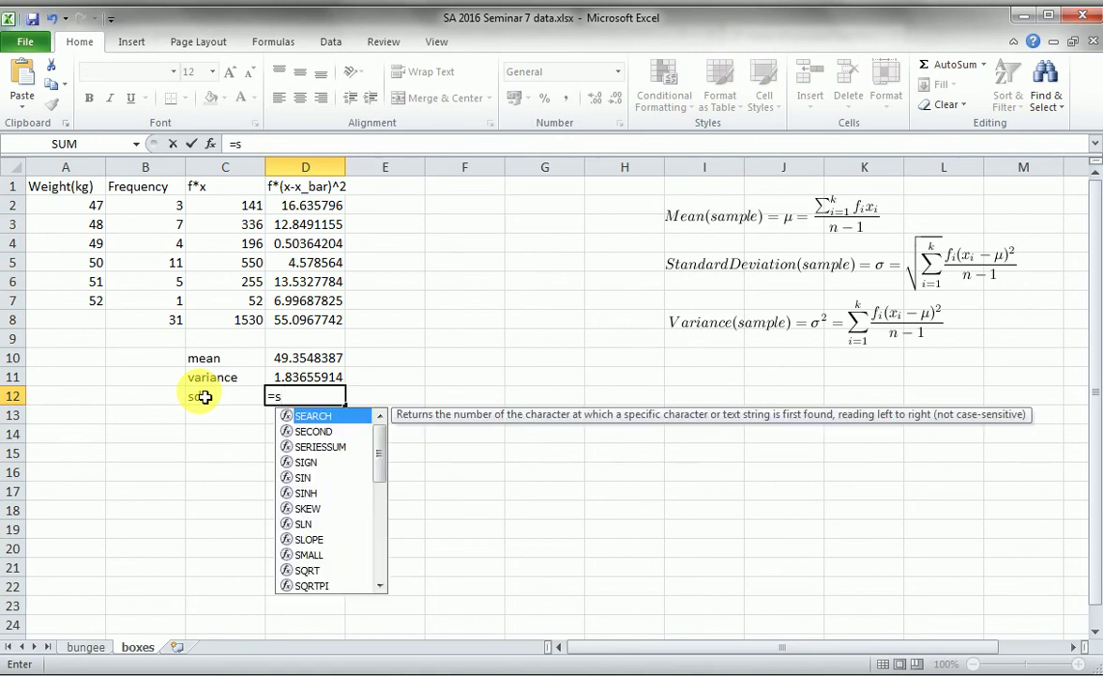
pyautogui.write('qrt(')
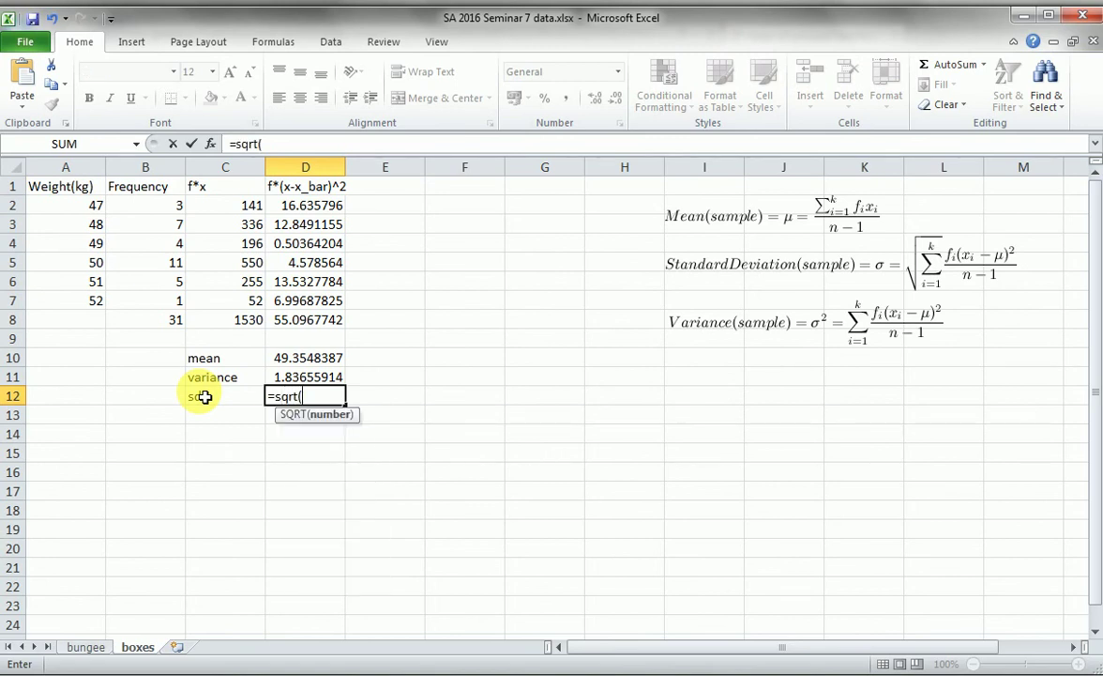
pyautogui.click(285, 378)
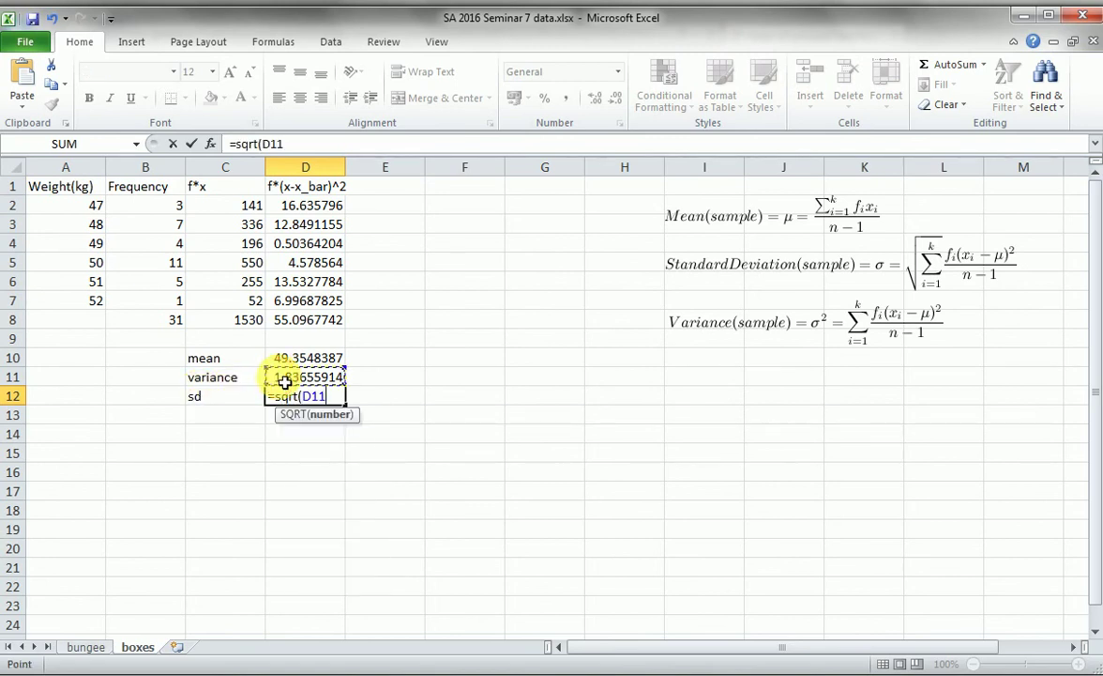
pyautogui.write(')')
pyautogui.press('Return')
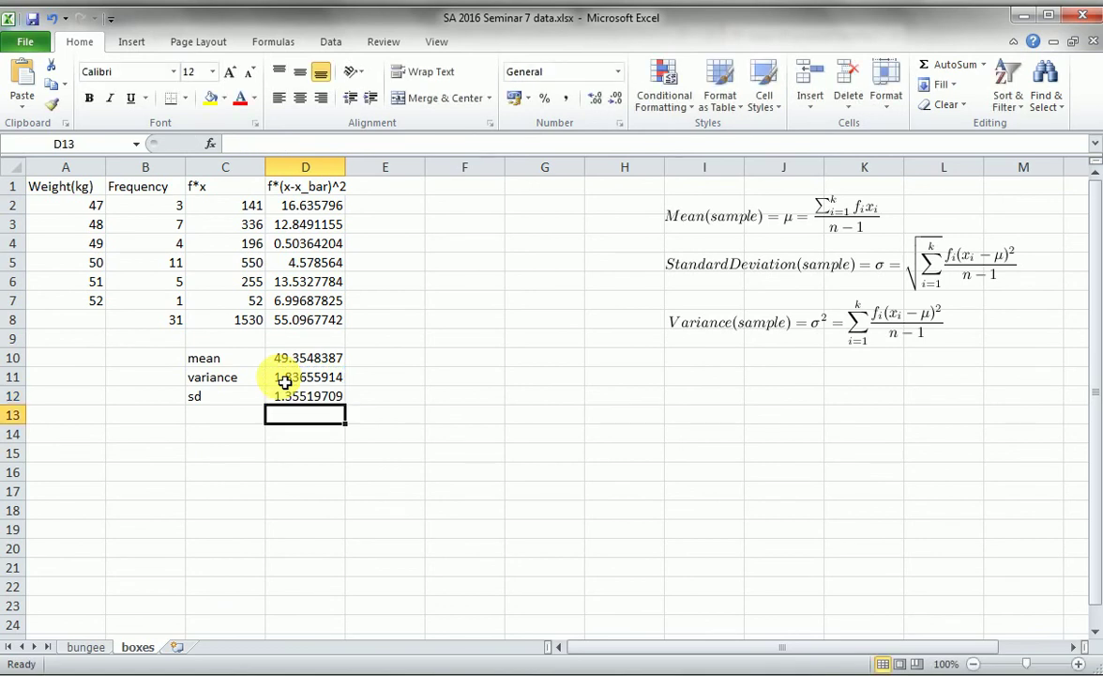